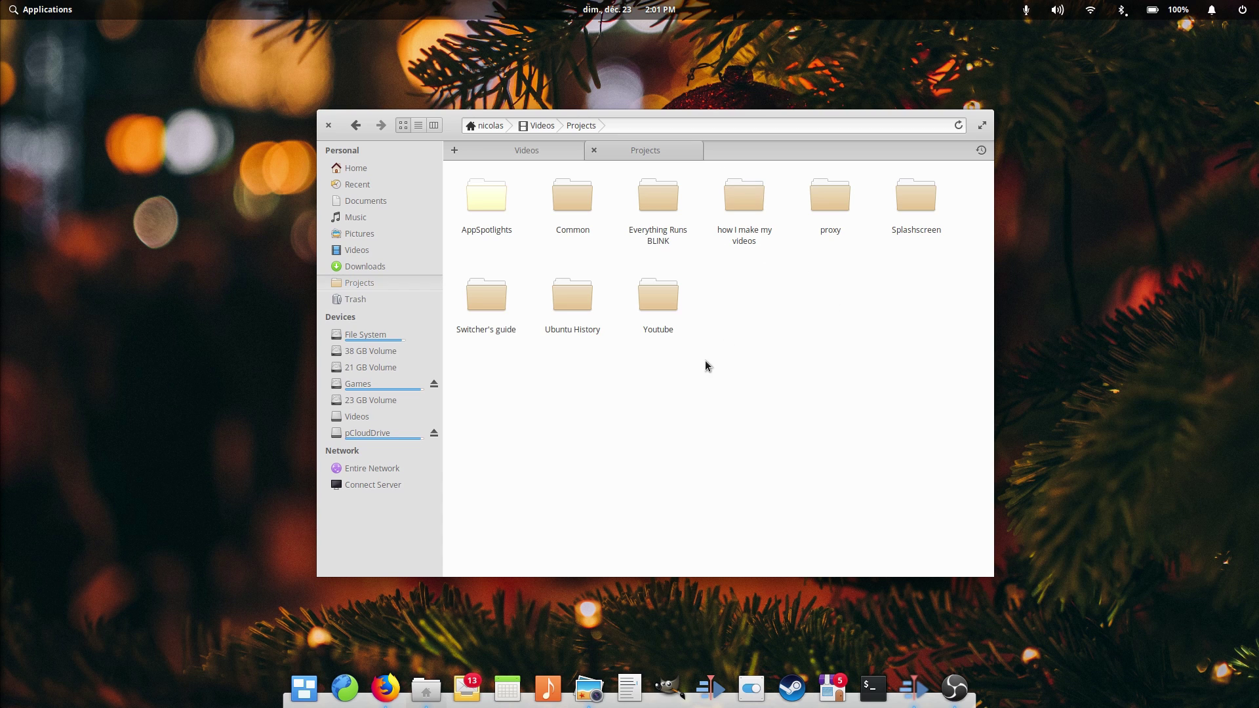
Step: Switch to Kdenlive and show the About Kdenlive information
click(913, 688)
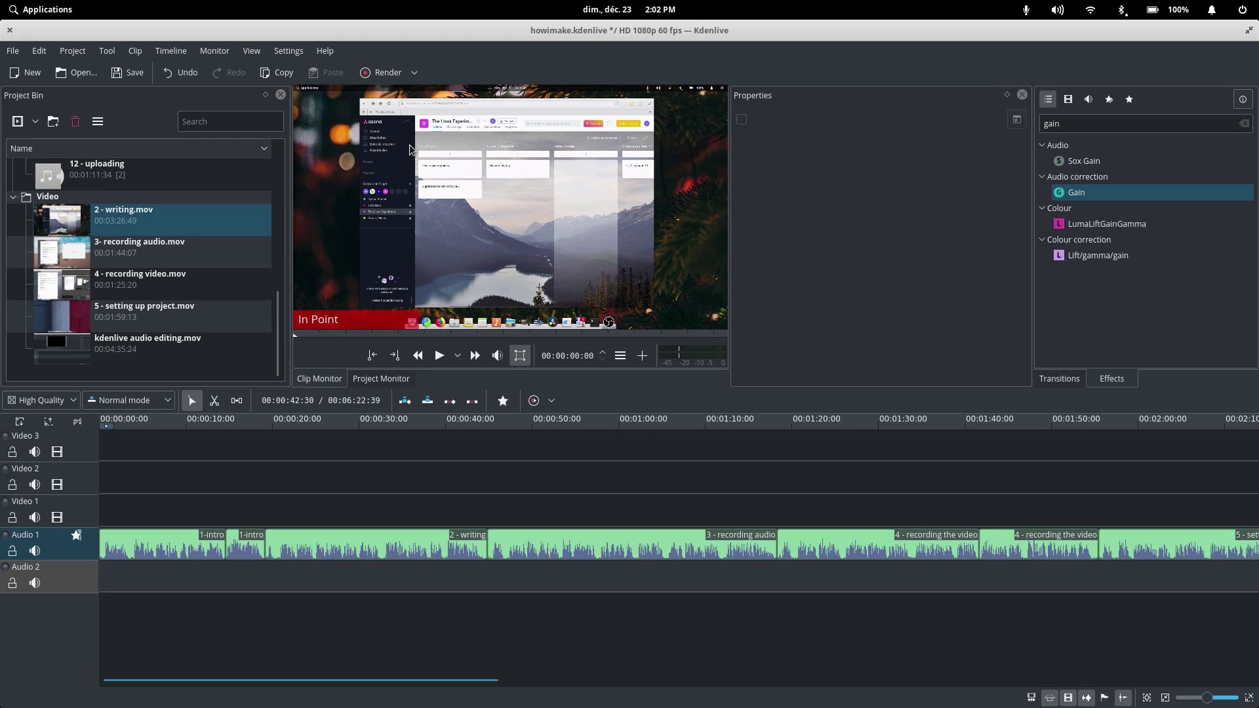
click(316, 51)
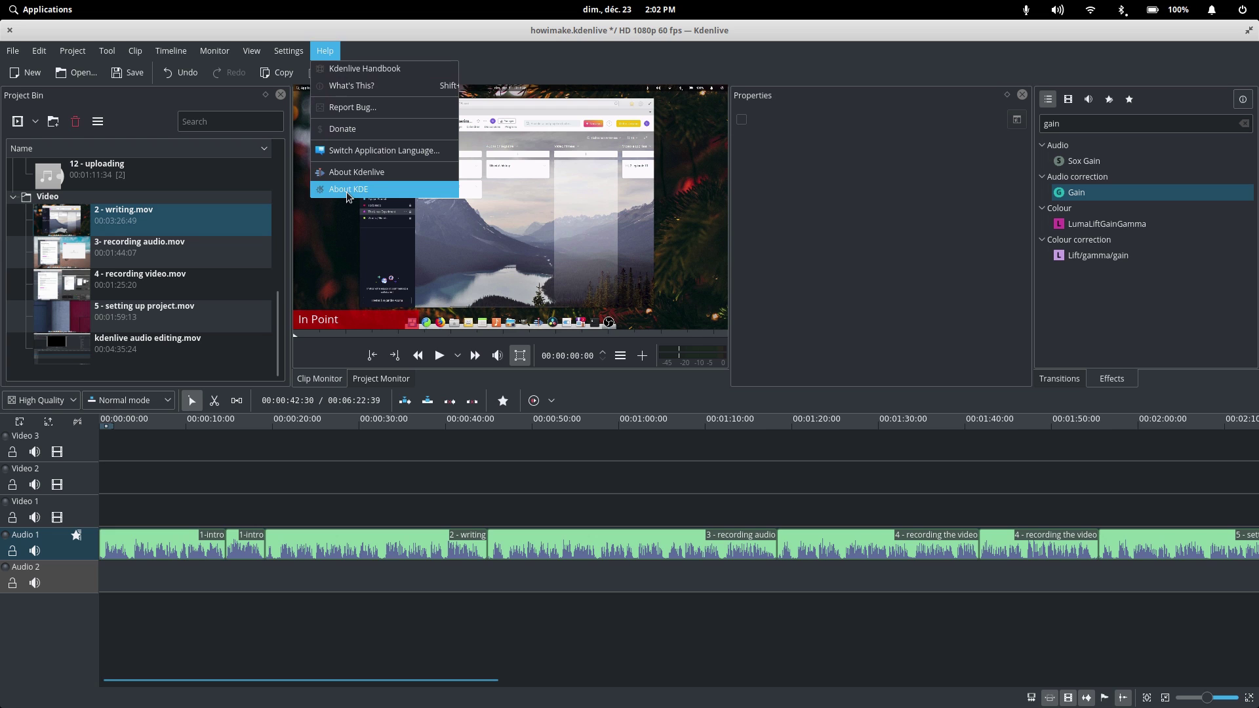
click(352, 173)
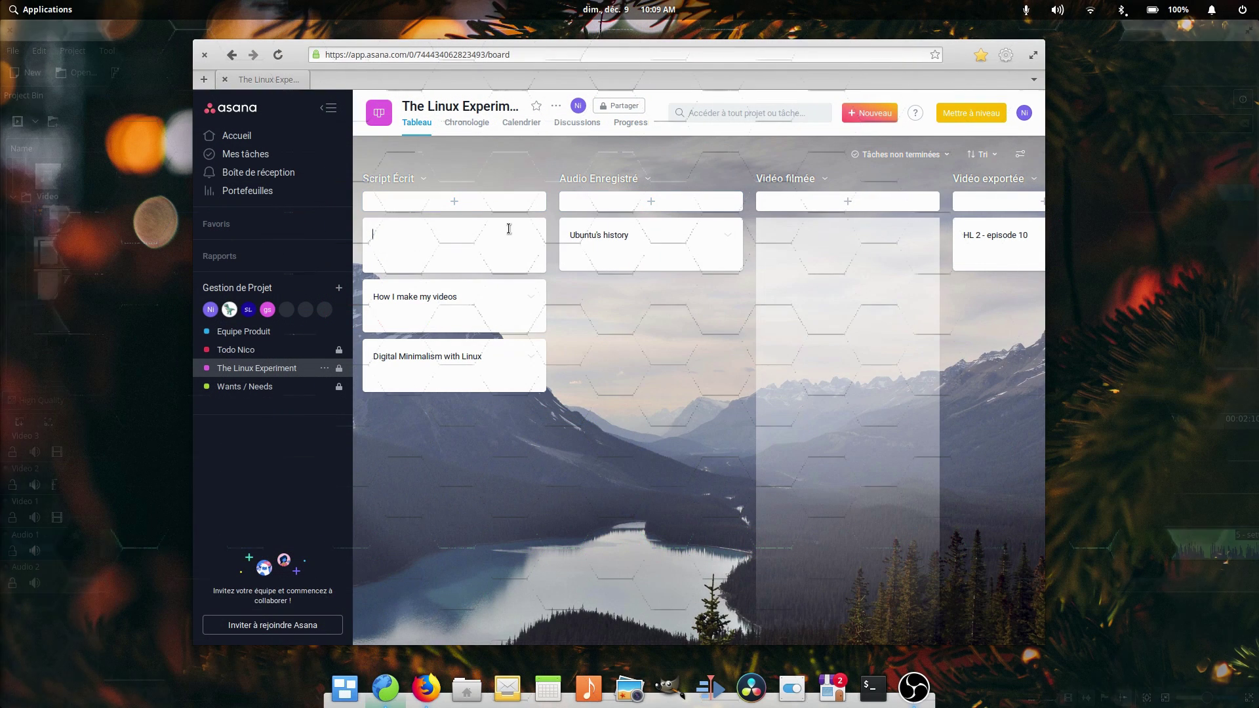
Step: Add the 'My new awesome video' card and type its numbered outline: 1 - Intro, 2, 3
text(My new awesome video)
click(475, 266)
click(463, 249)
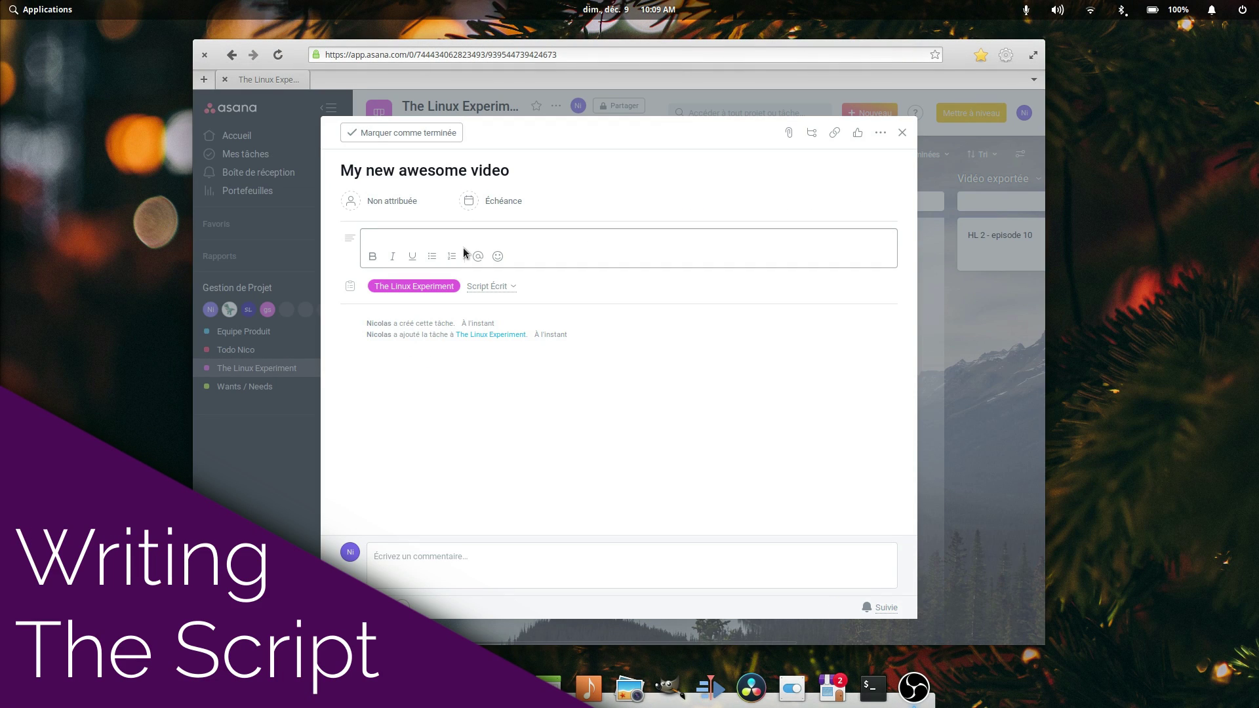
text(1 - Intro)
key(Return)
text(2 - First maint point: why this video)
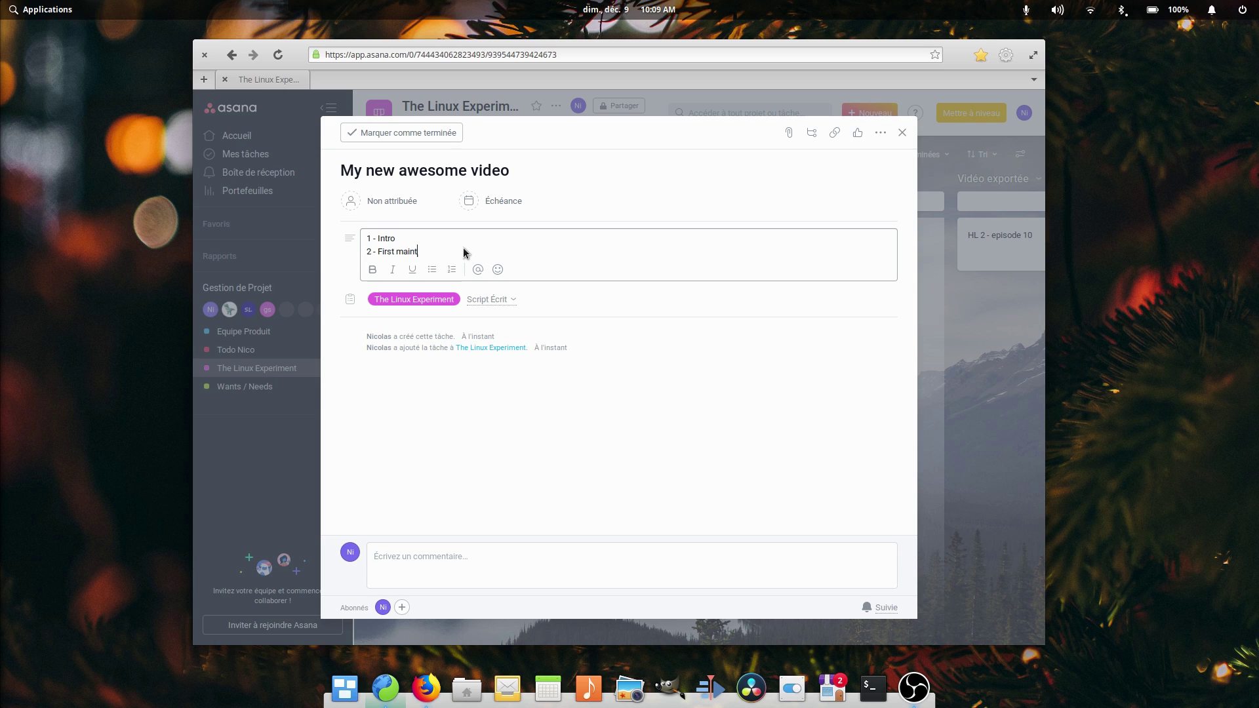
key(Return)
text(3 - Why is t)
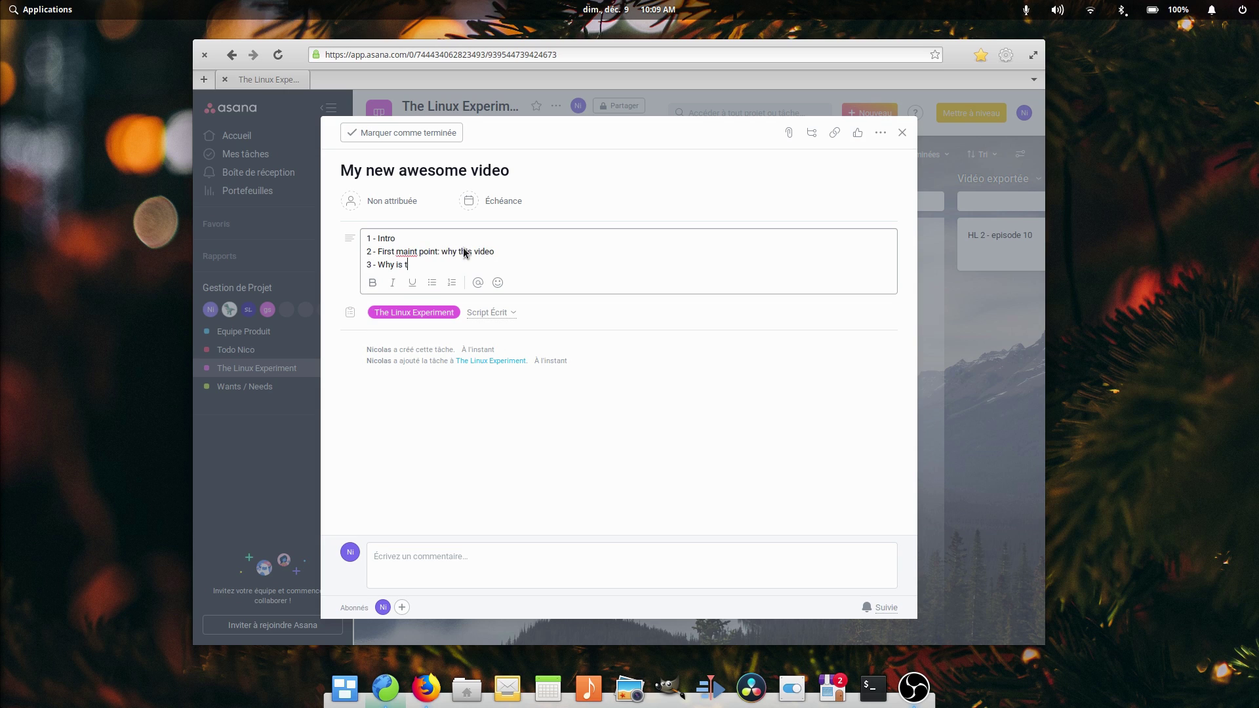
text(his video awesome ?)
key(Return)
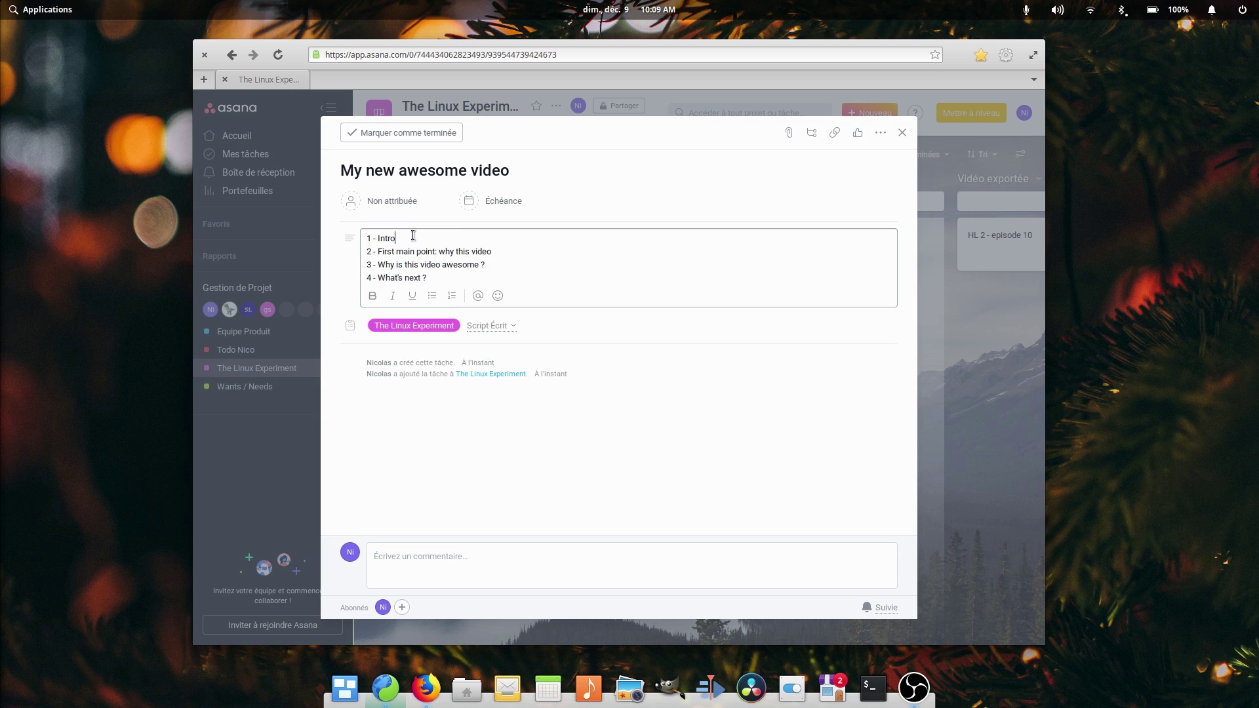
Step: Write the intro paragraph under 1 - Intro and start the section 2 paragraph
key(Return)
text(Hey gu)
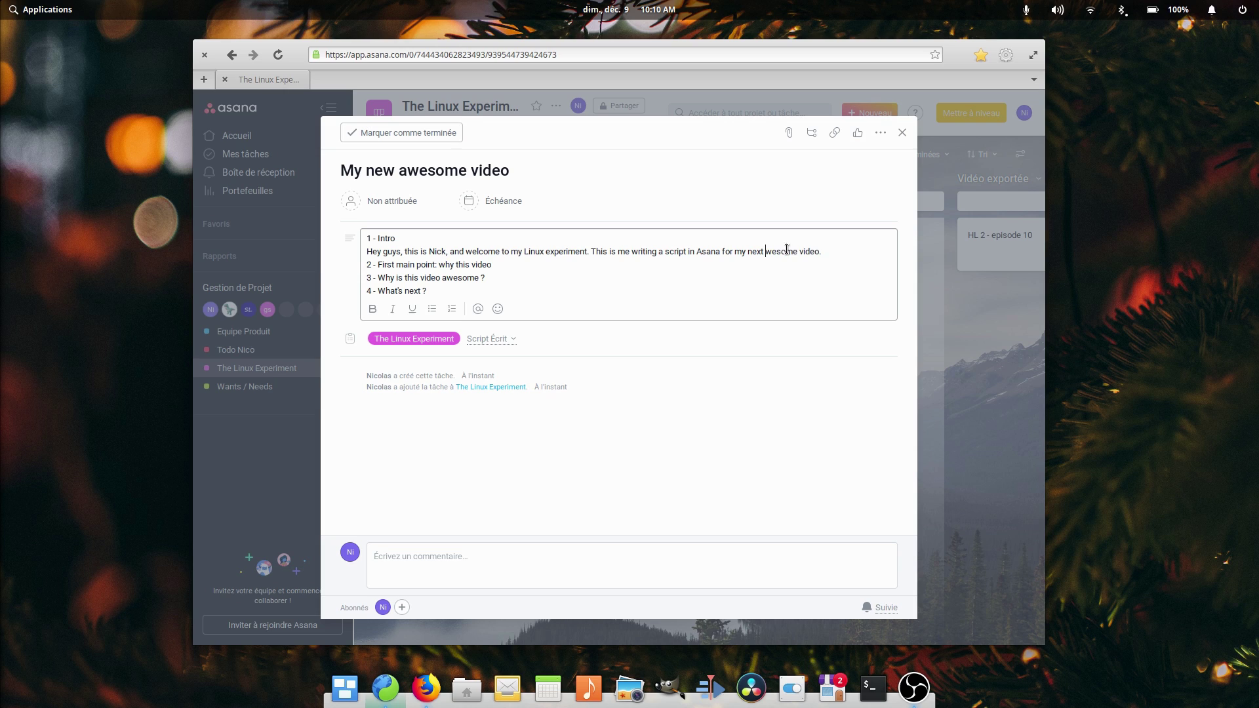
text(at how I do)
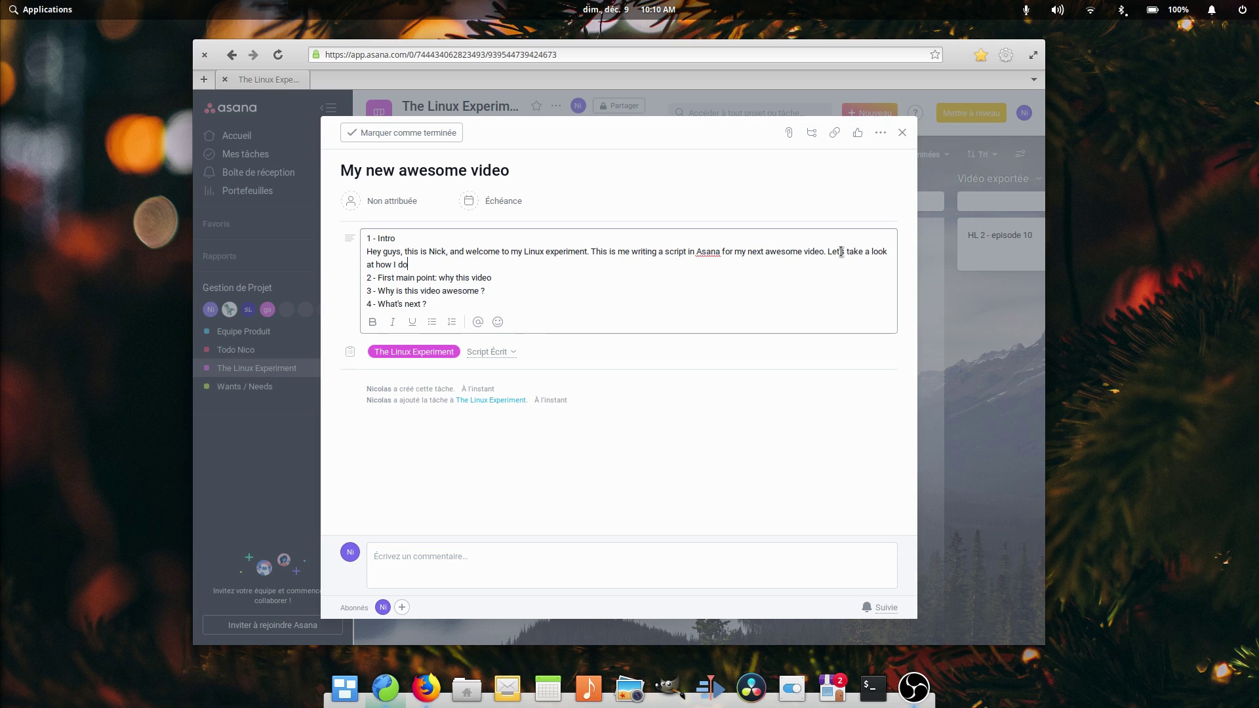
text( things !)
key(Return)
click(511, 286)
key(Return)
text(No i)
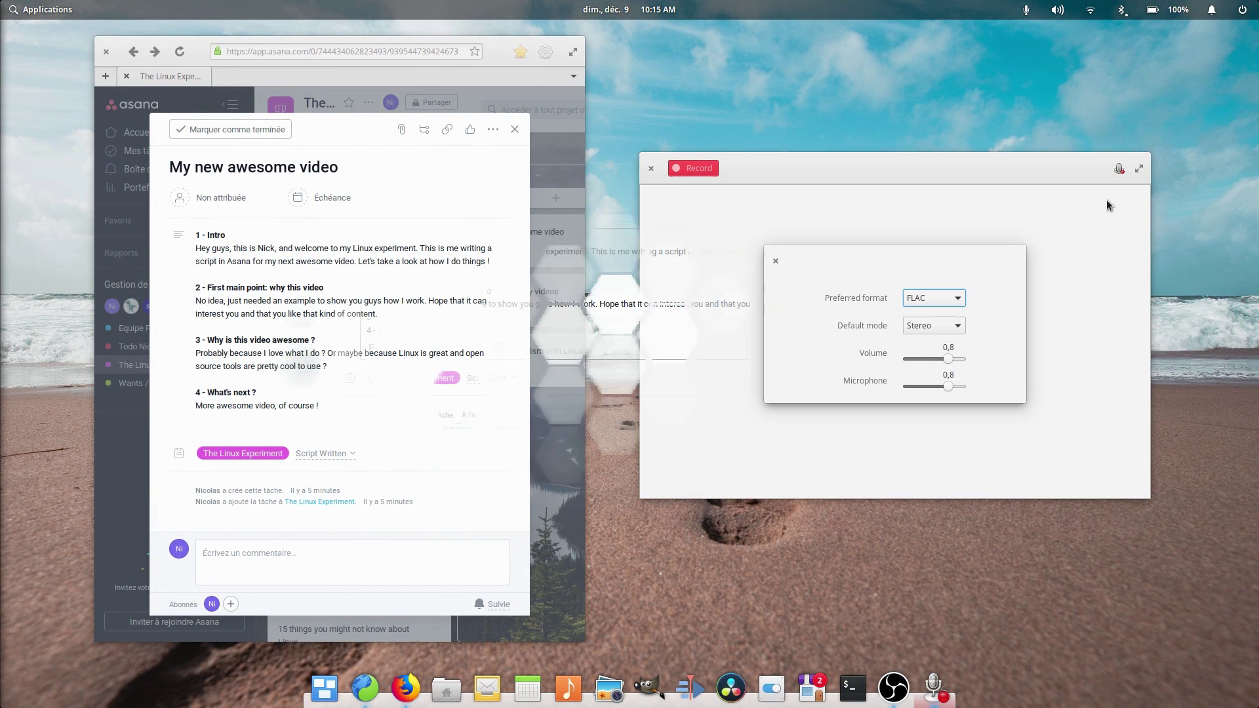
Step: Confirm the recording format, record the intro narration and name the clip '1 - intro'
click(932, 298)
click(1014, 309)
click(776, 260)
click(694, 168)
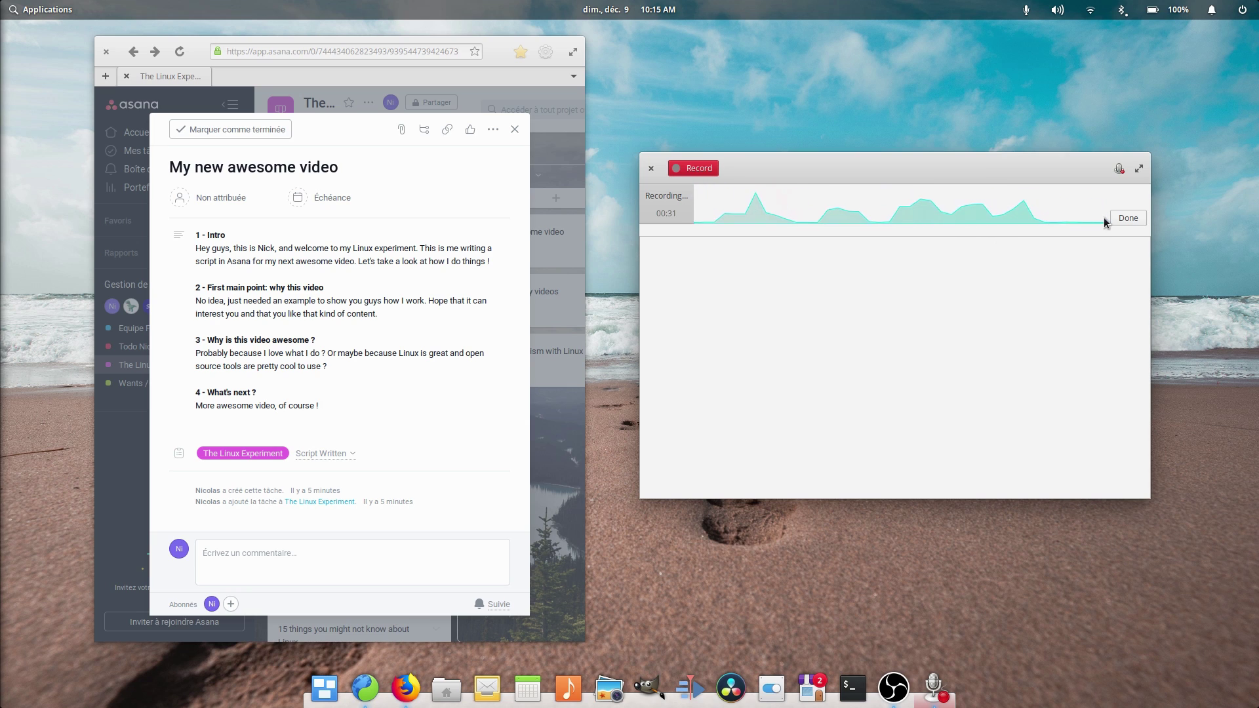
click(1127, 217)
click(1095, 202)
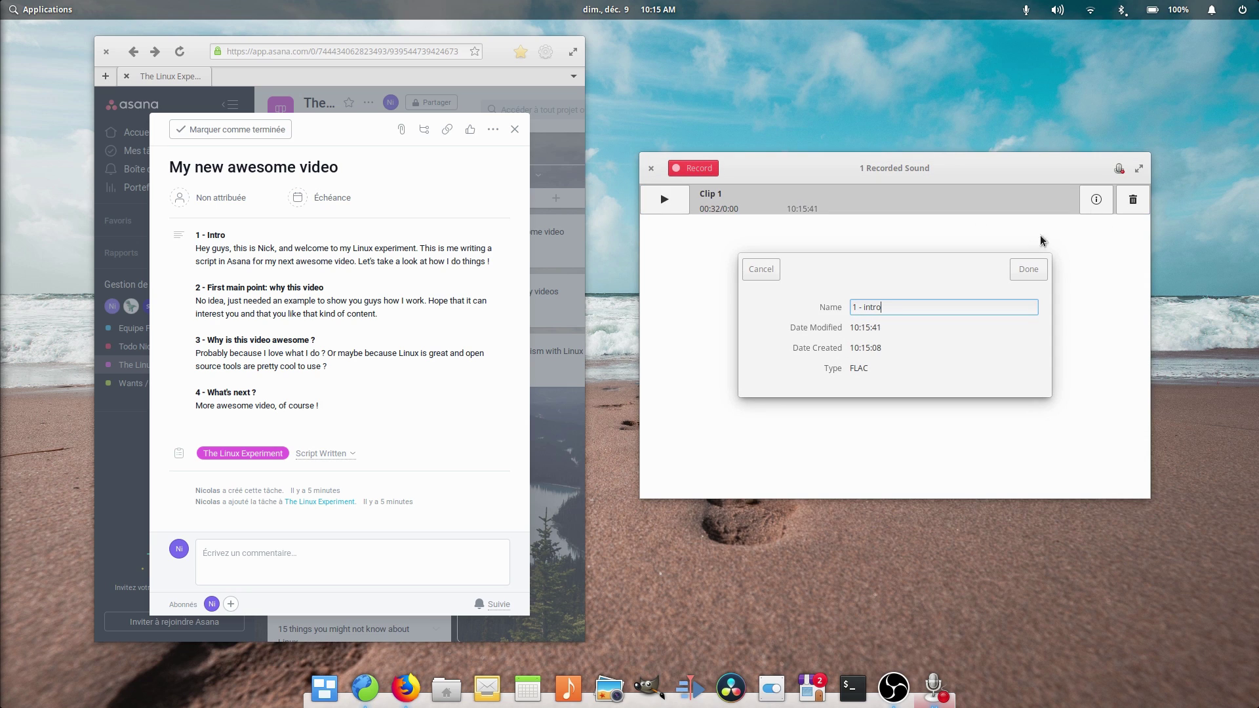
text(1 - intro)
click(1028, 270)
Step: Record the second narration clip and rename it '2 - Why this video'
click(693, 168)
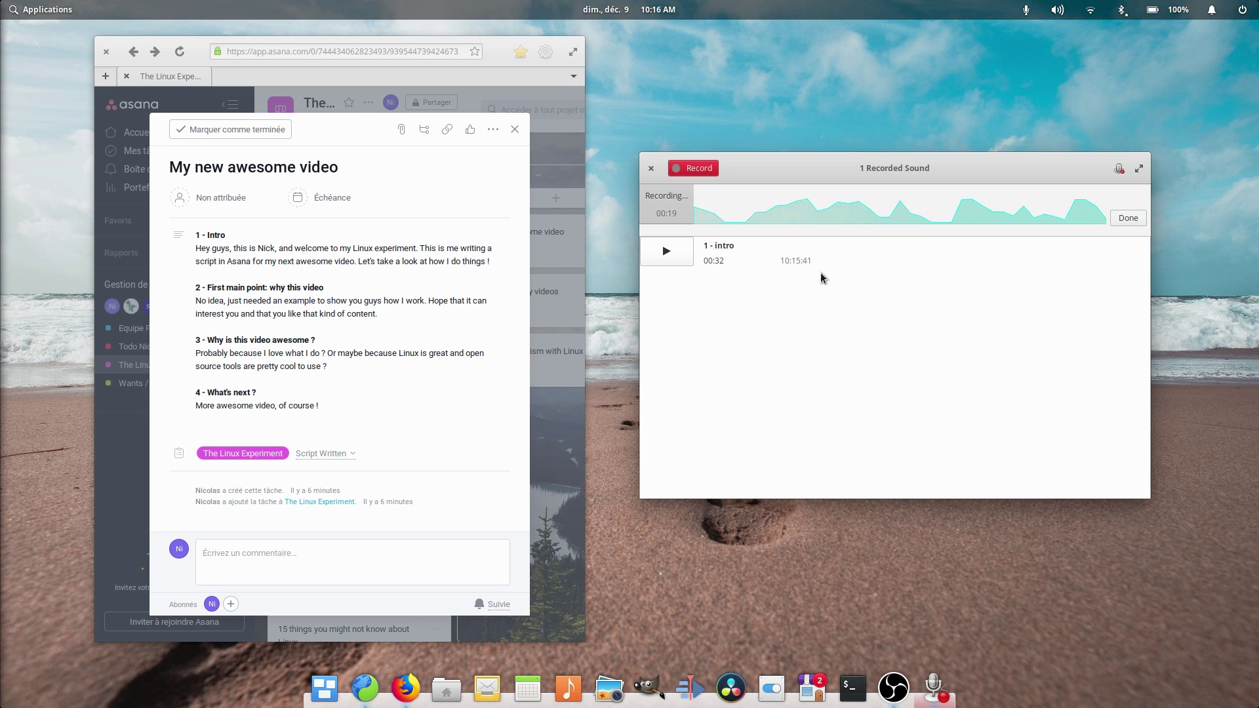
click(1128, 218)
click(1092, 200)
text(2 - )
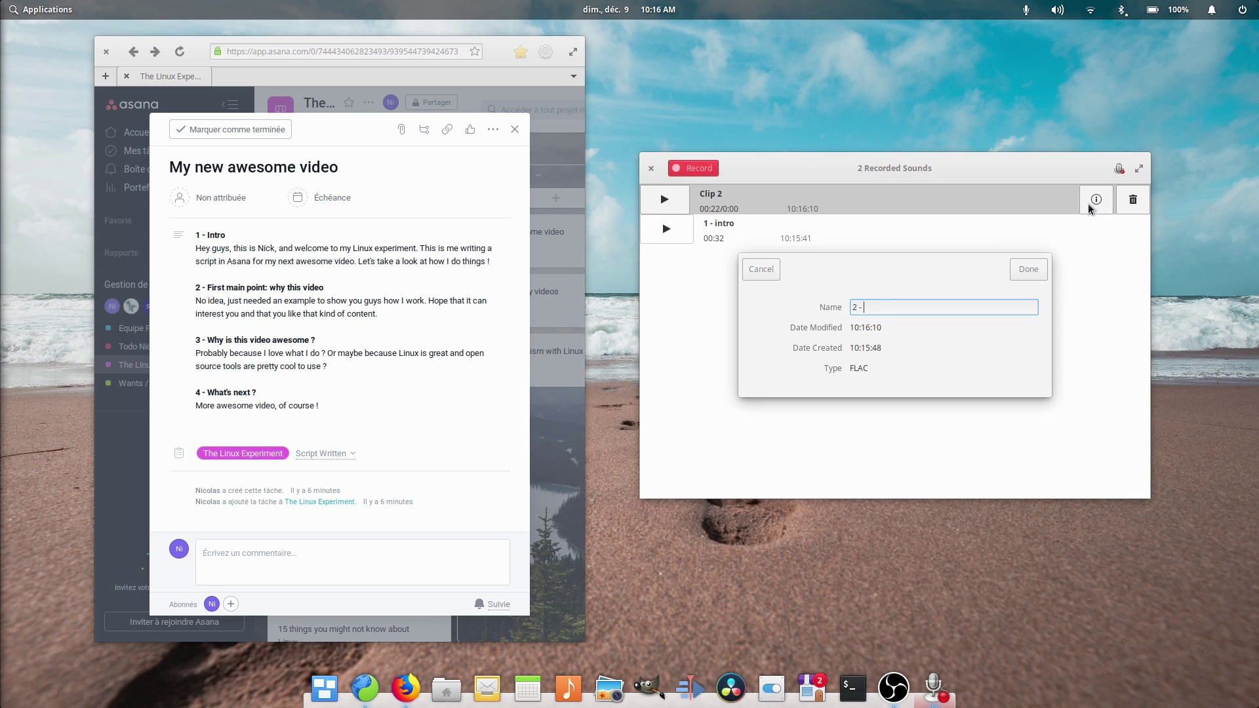
text(Why this video)
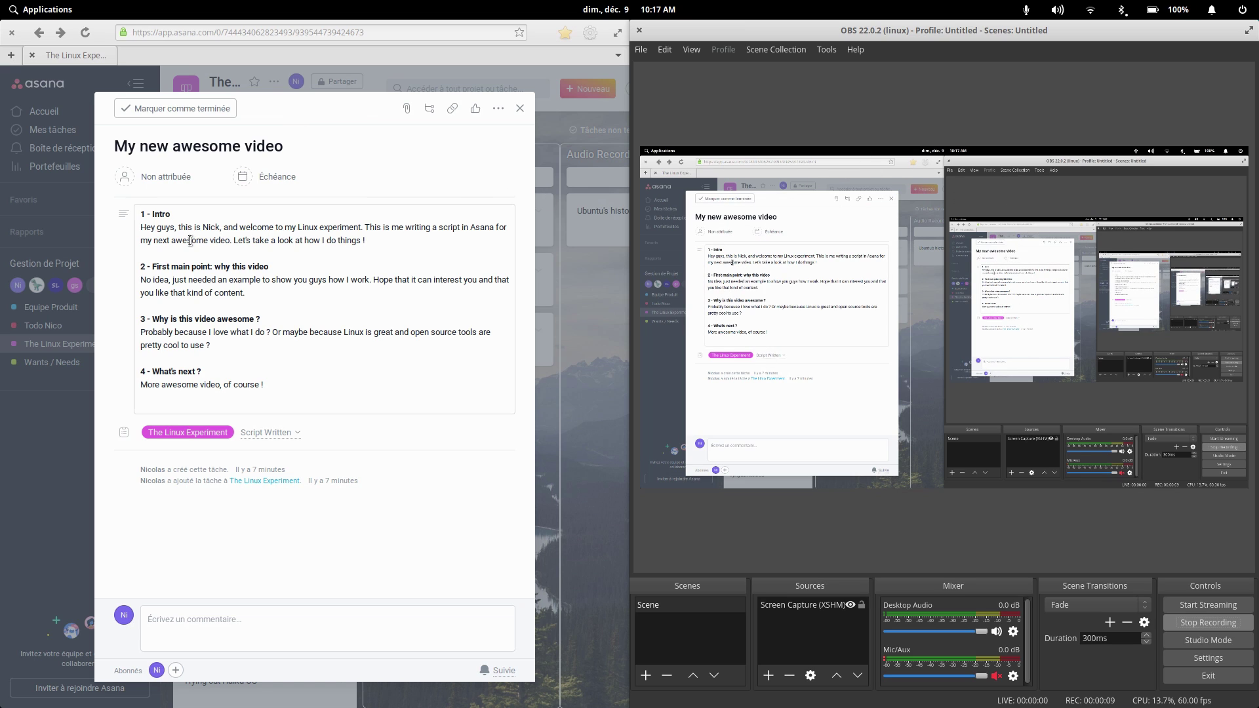
Step: Highlight the Intro section, then section 2, of the Asana script while recording
triple_click(174, 215)
drag(174, 215, 337, 243)
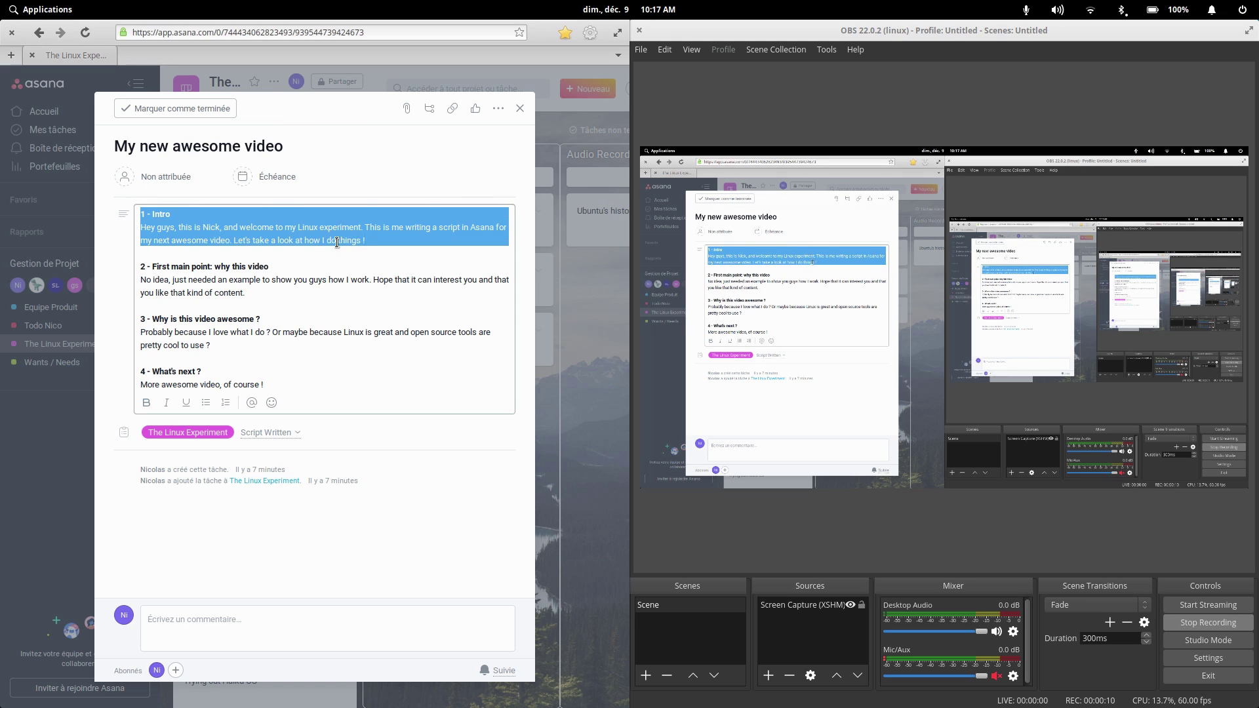
triple_click(205, 267)
drag(205, 267, 313, 293)
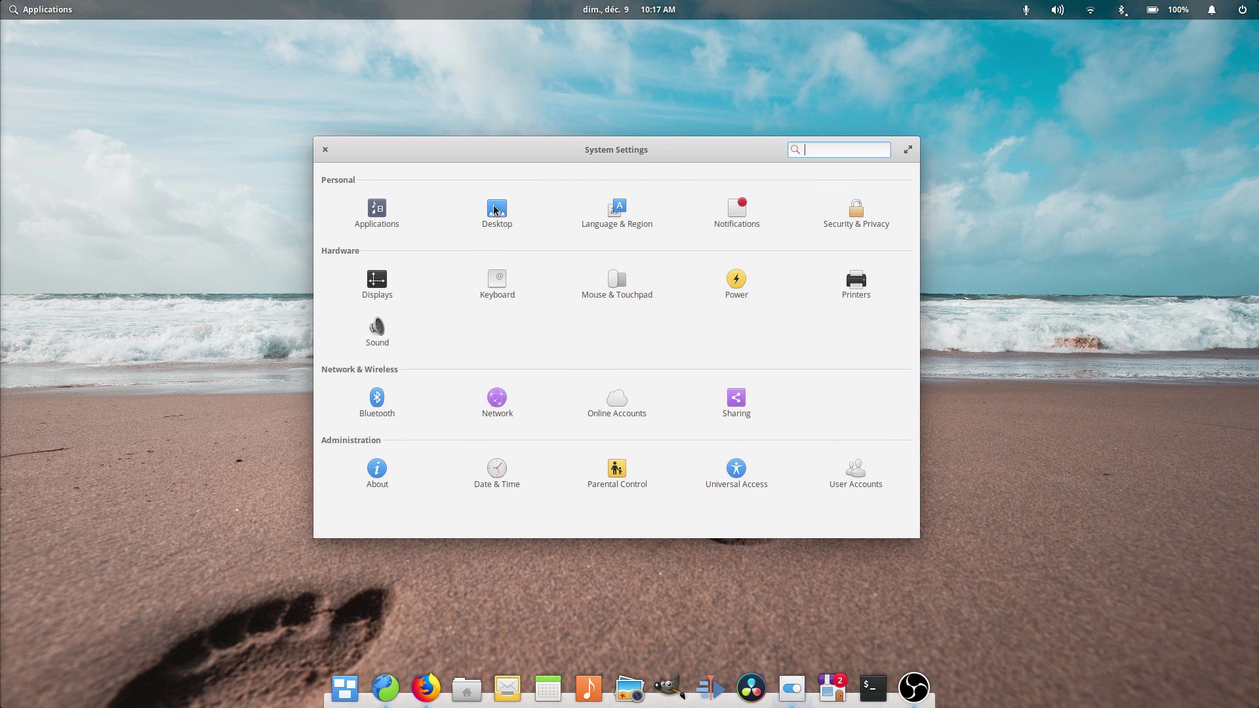
Step: Set the desktop wallpaper to the wooden pier at sunset and close System Settings
click(500, 208)
scroll(749, 345, down, 2)
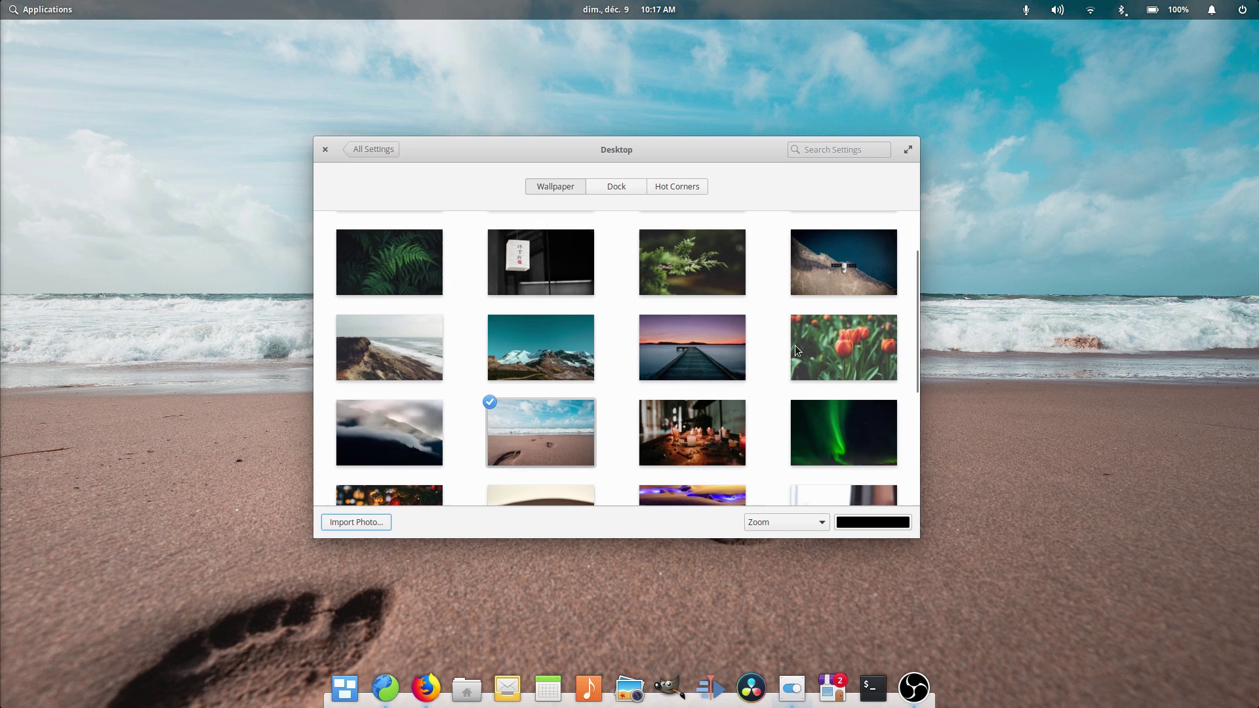
click(867, 341)
click(673, 358)
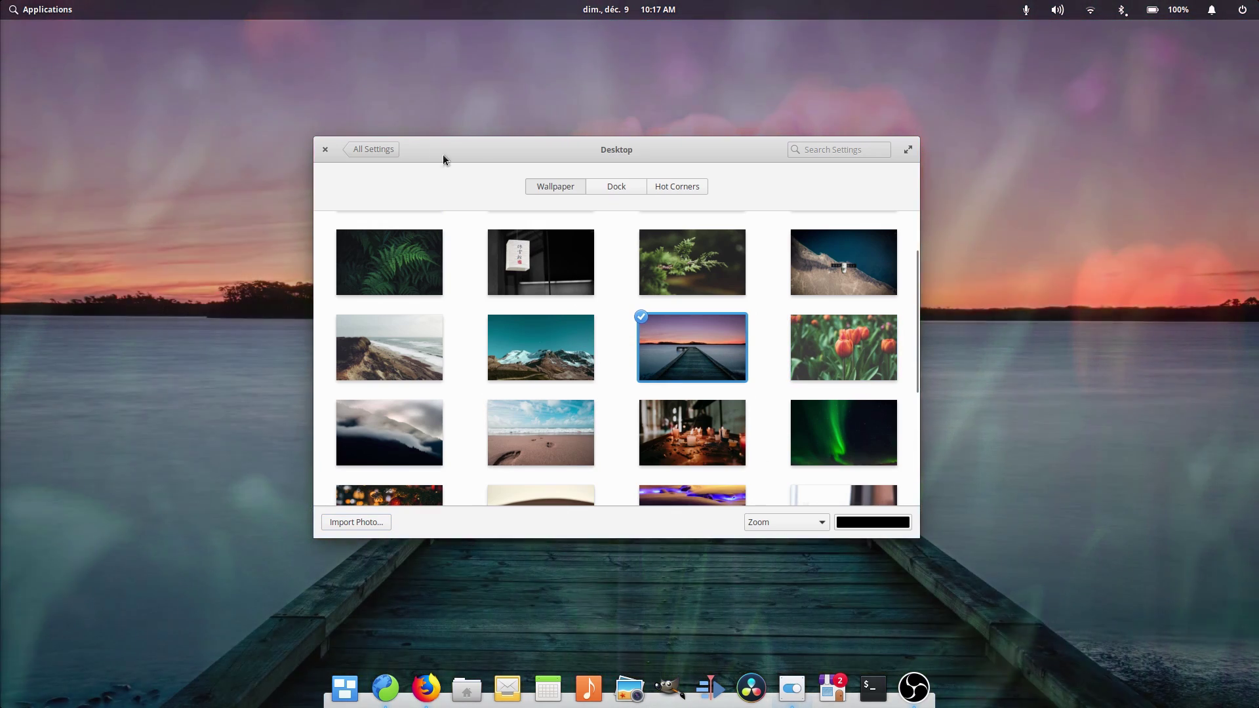
click(325, 150)
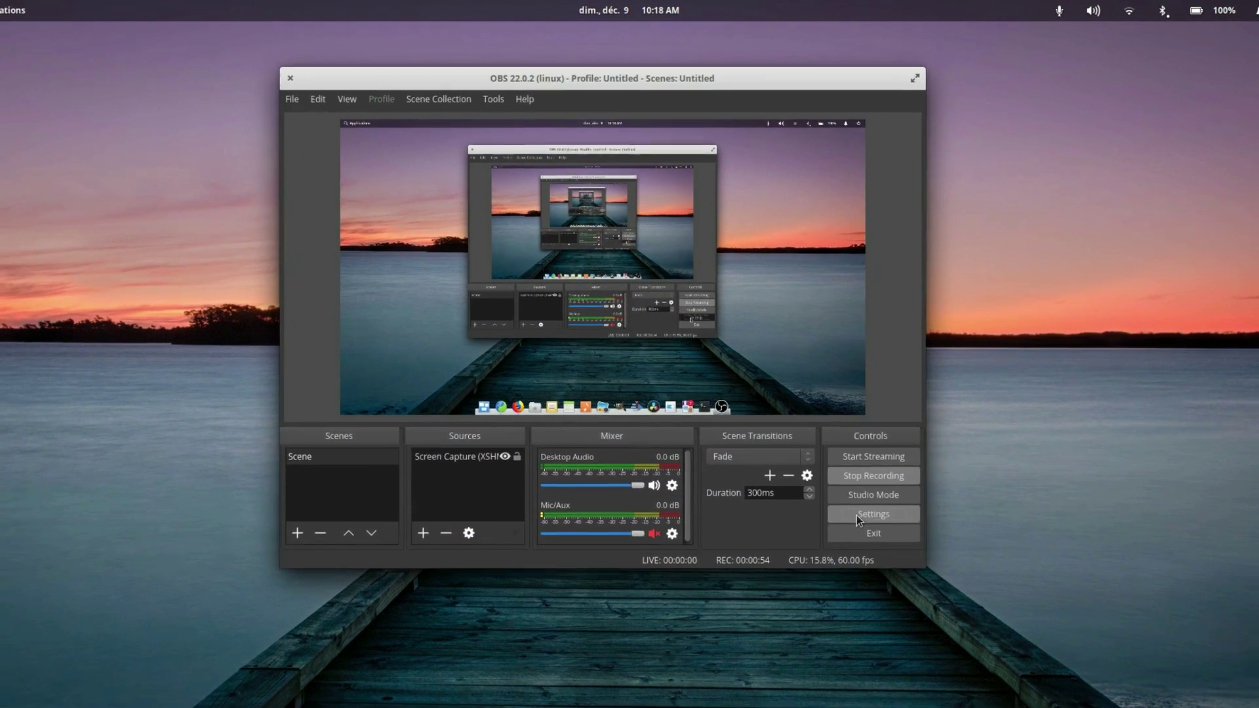
Step: Review the OBS Output recording settings, then the Video resolution and frame rate page
click(854, 474)
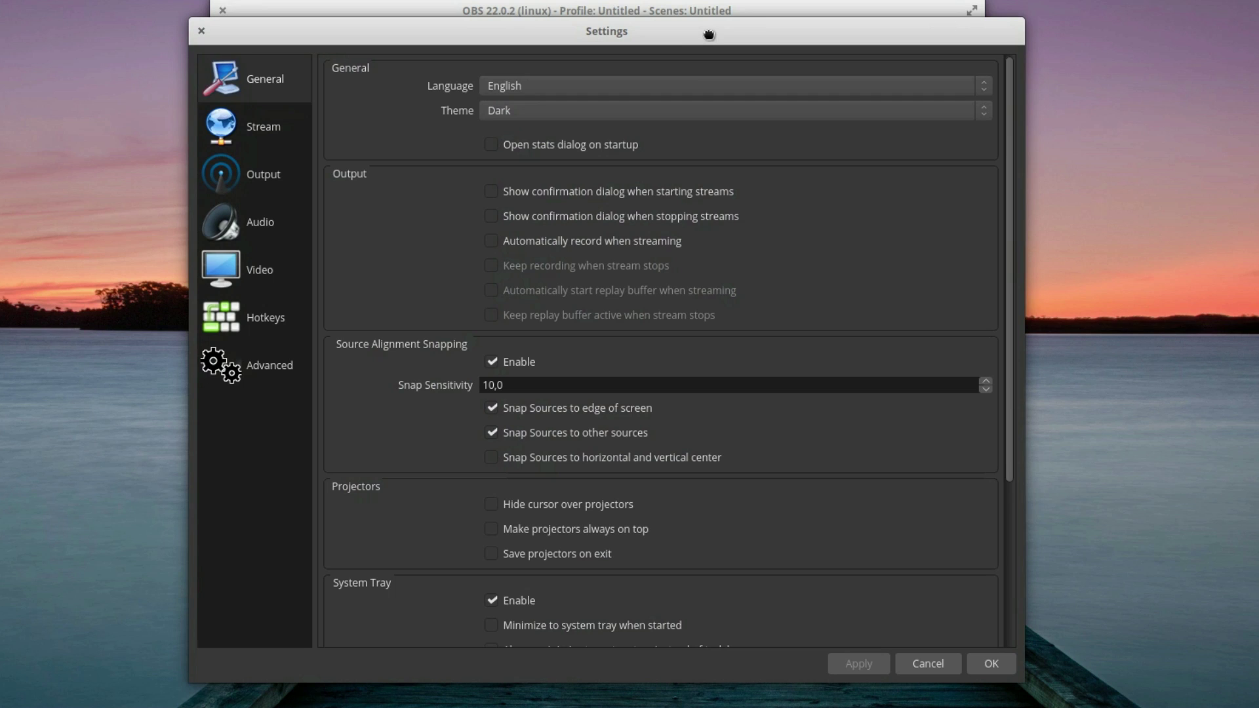
click(272, 178)
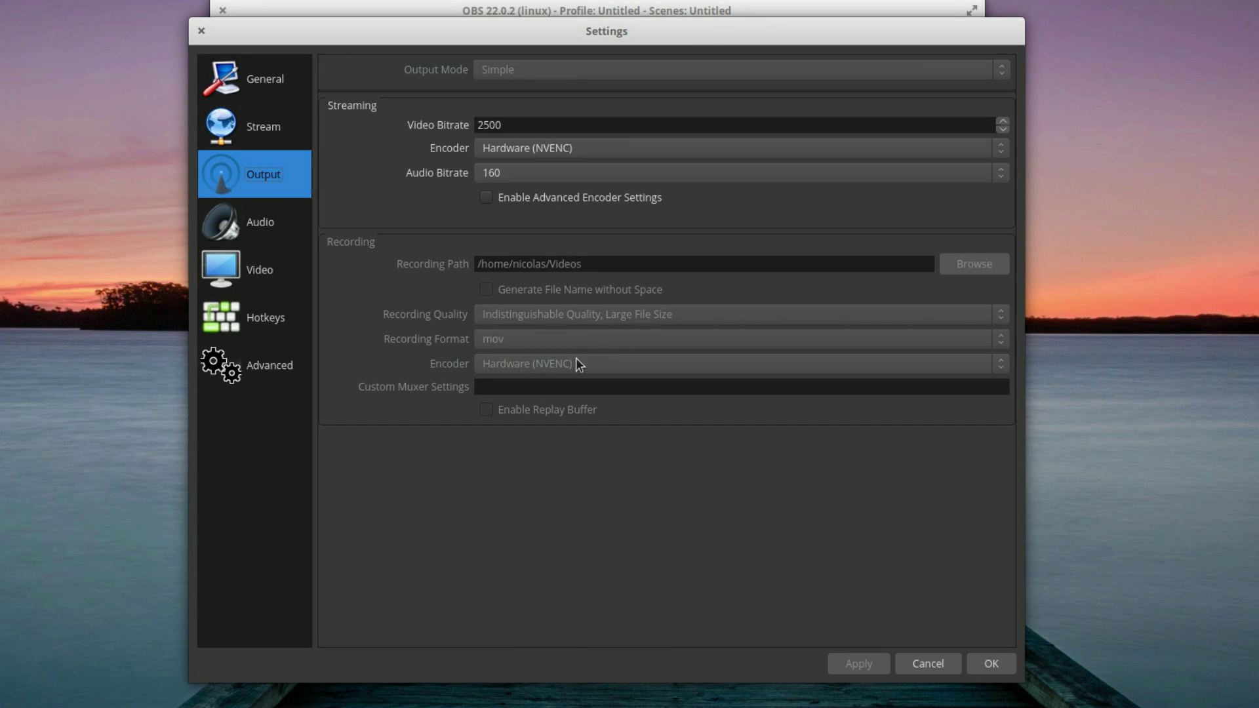
click(264, 261)
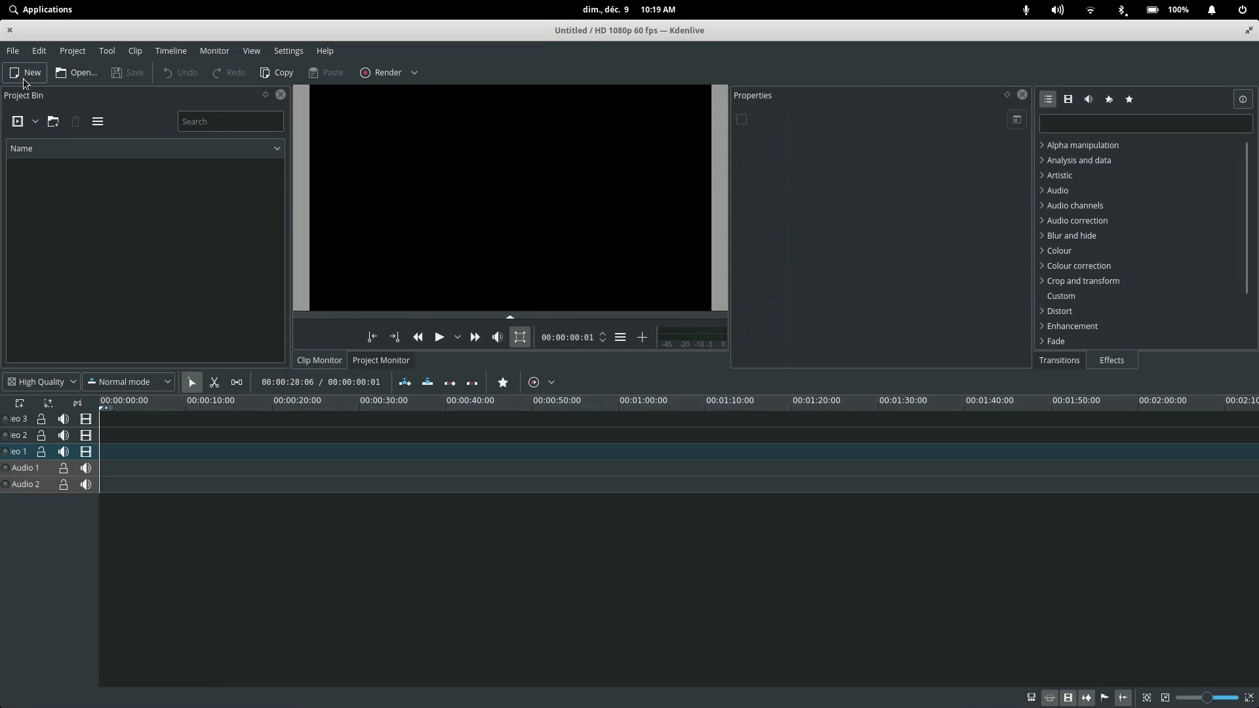
Step: Start a new project using a new MYNEWPROJECT folder in Videos/Projects as its project folder
click(9, 52)
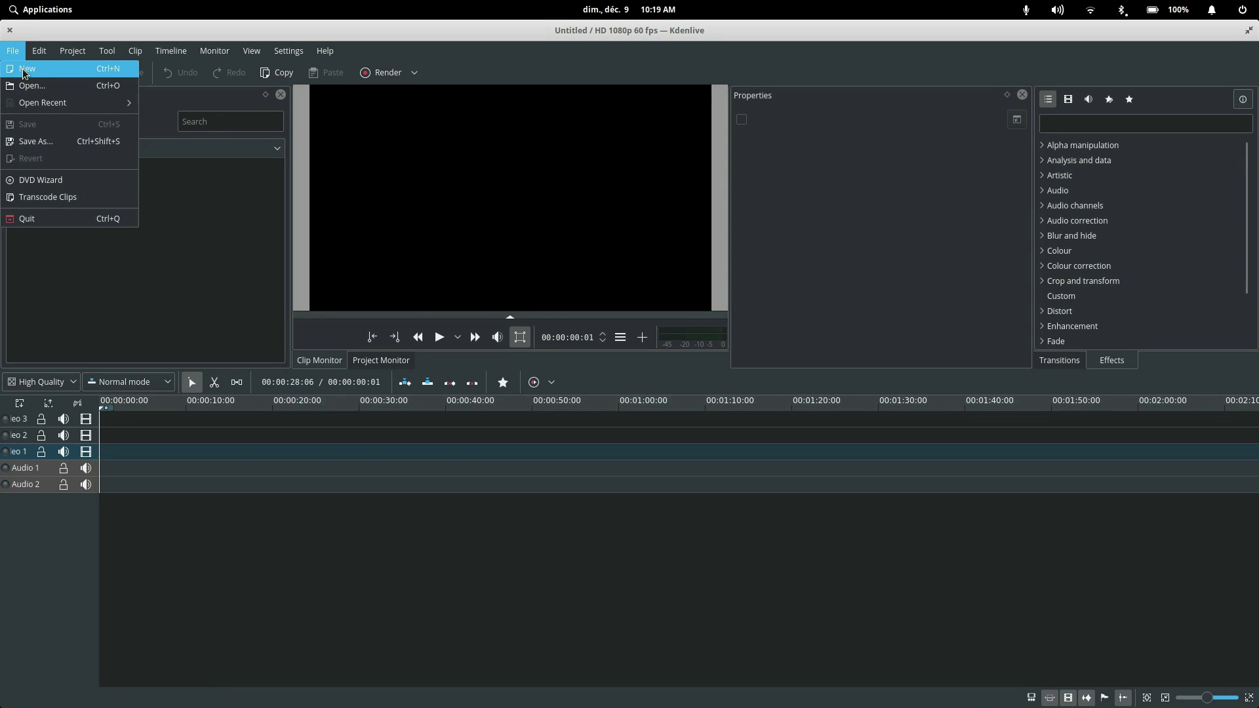
click(24, 69)
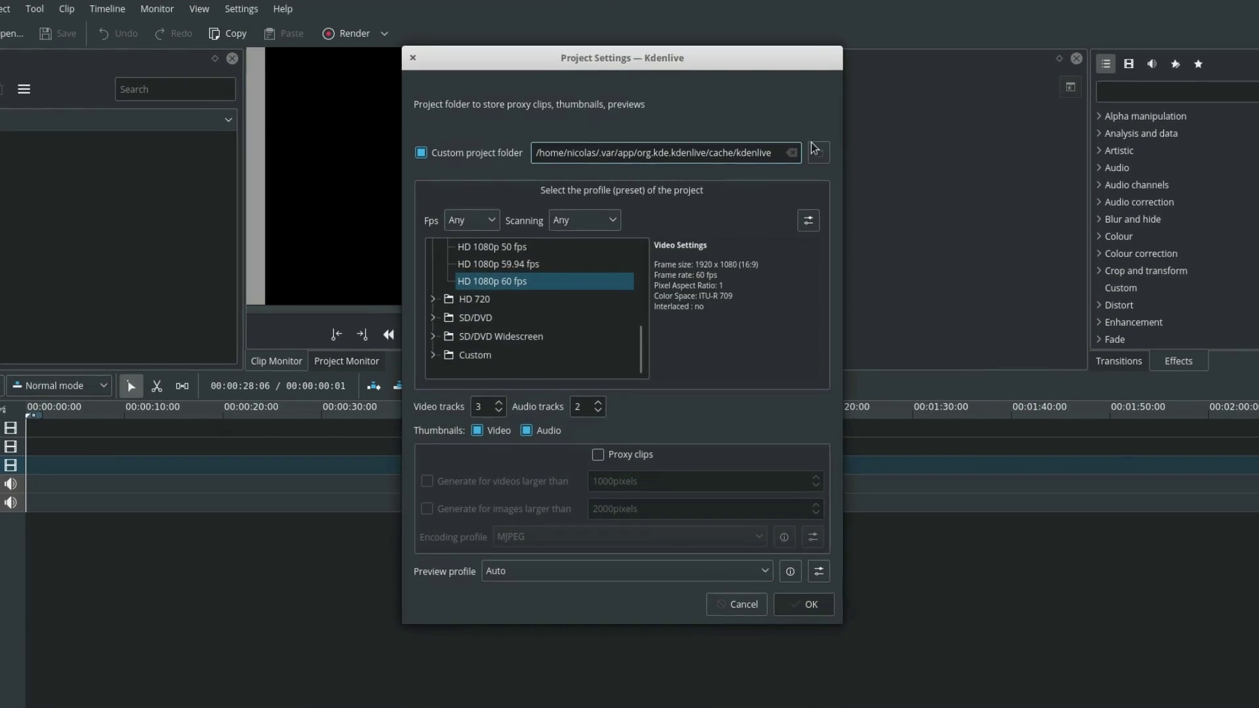
click(816, 151)
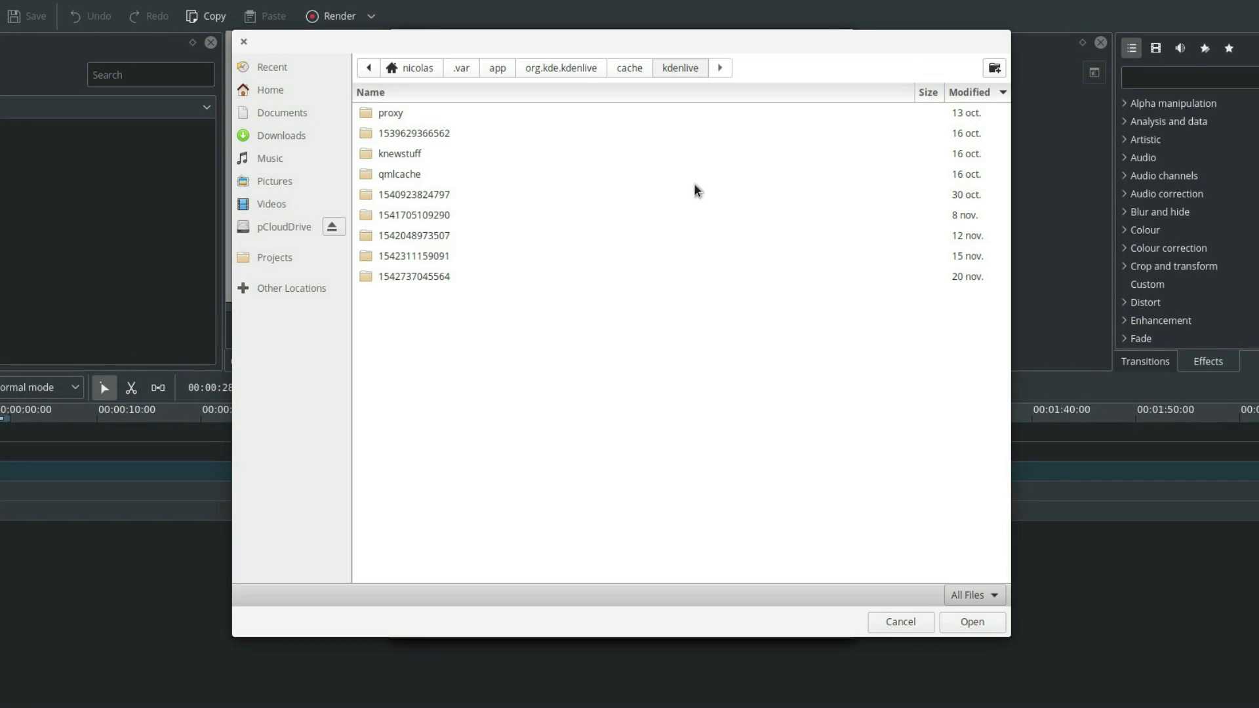
click(271, 203)
double_click(392, 128)
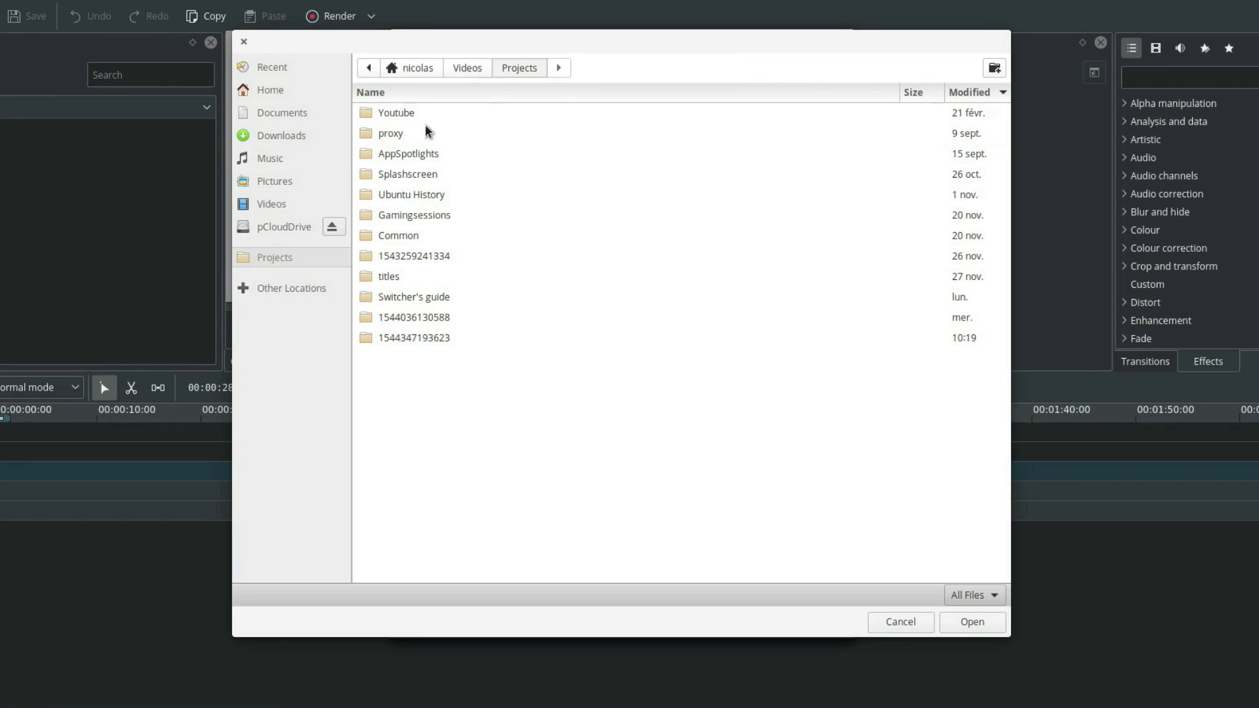
click(993, 67)
text(MYNEWPROJECT)
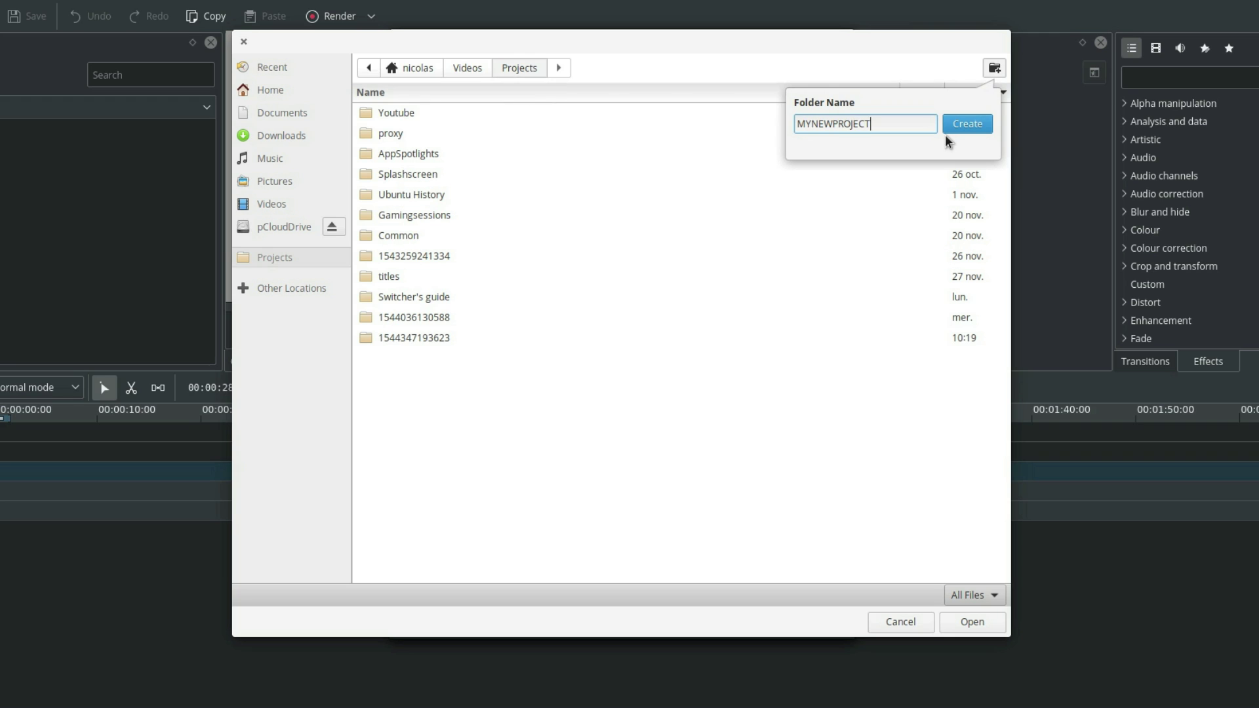
click(945, 133)
click(972, 622)
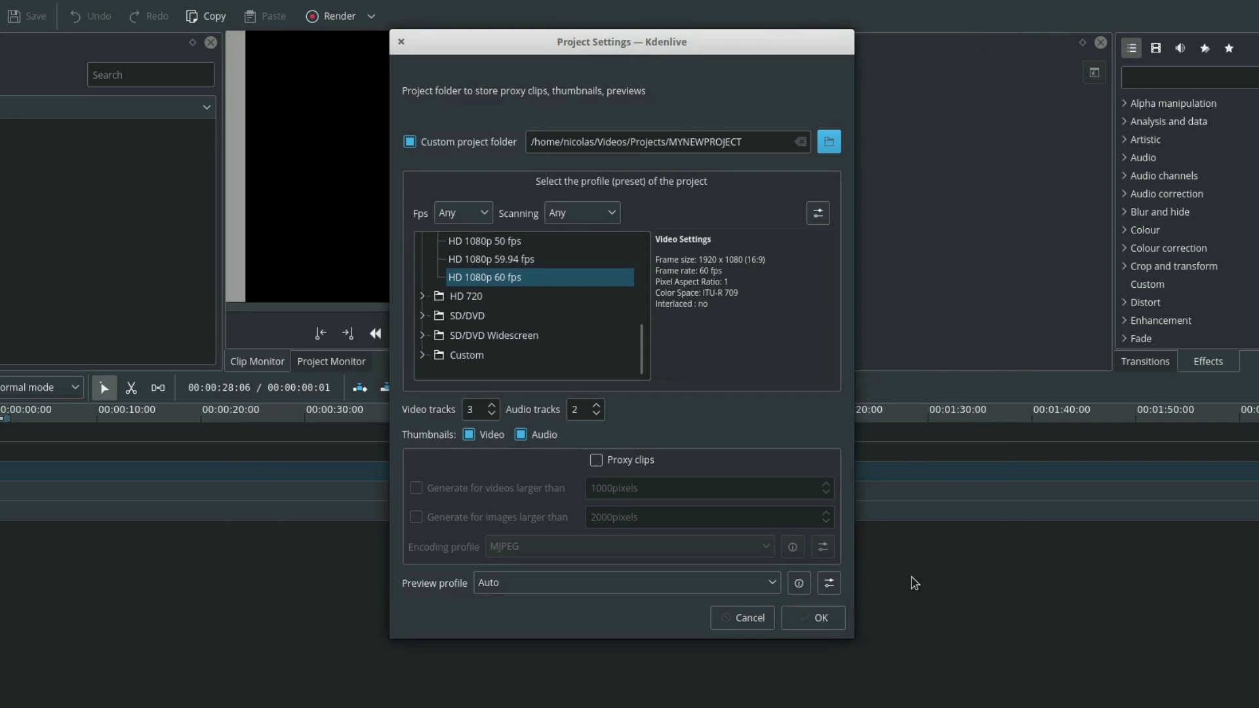
Step: Create a folder named sources inside MYNEWPROJECT and open it
mouse_move(624, 321)
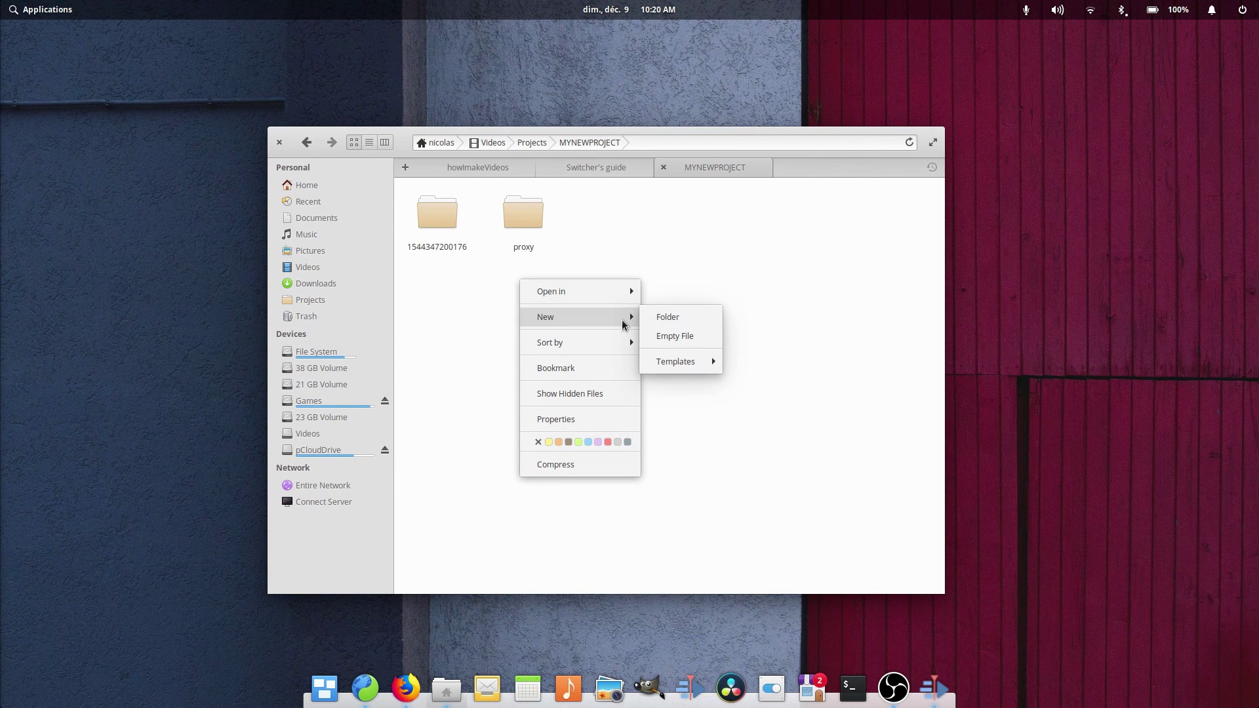
click(669, 328)
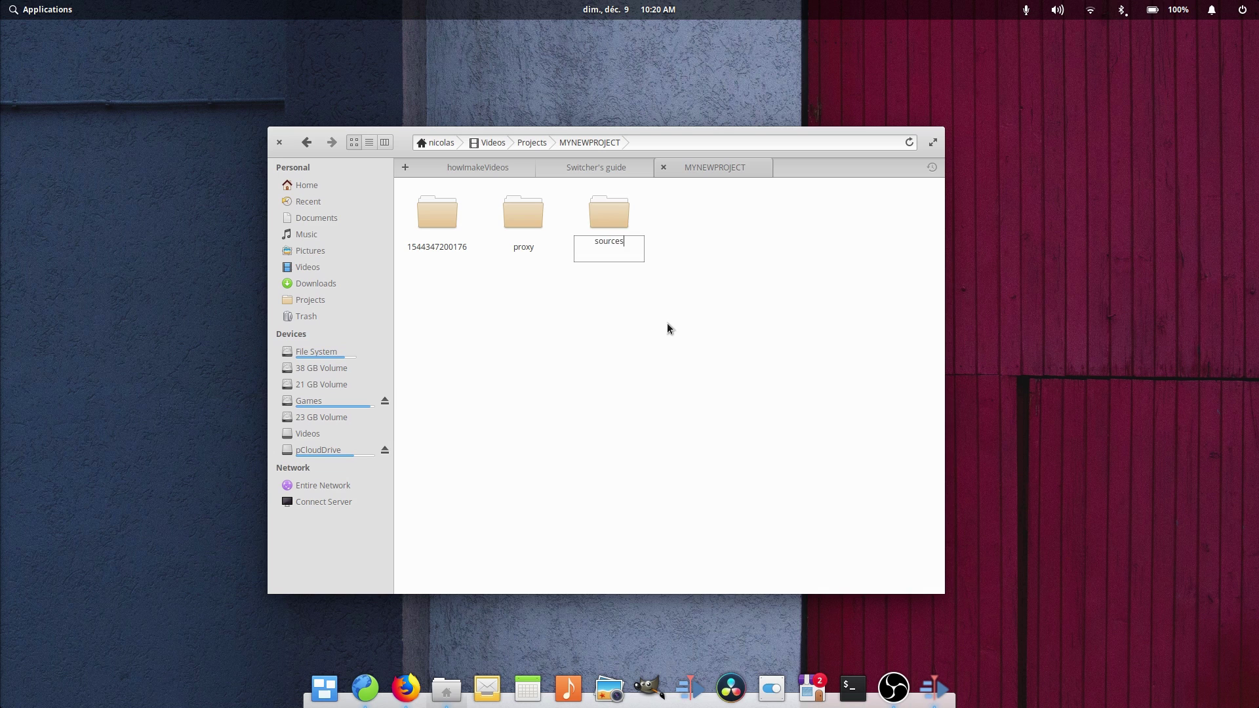
key(Return)
double_click(614, 226)
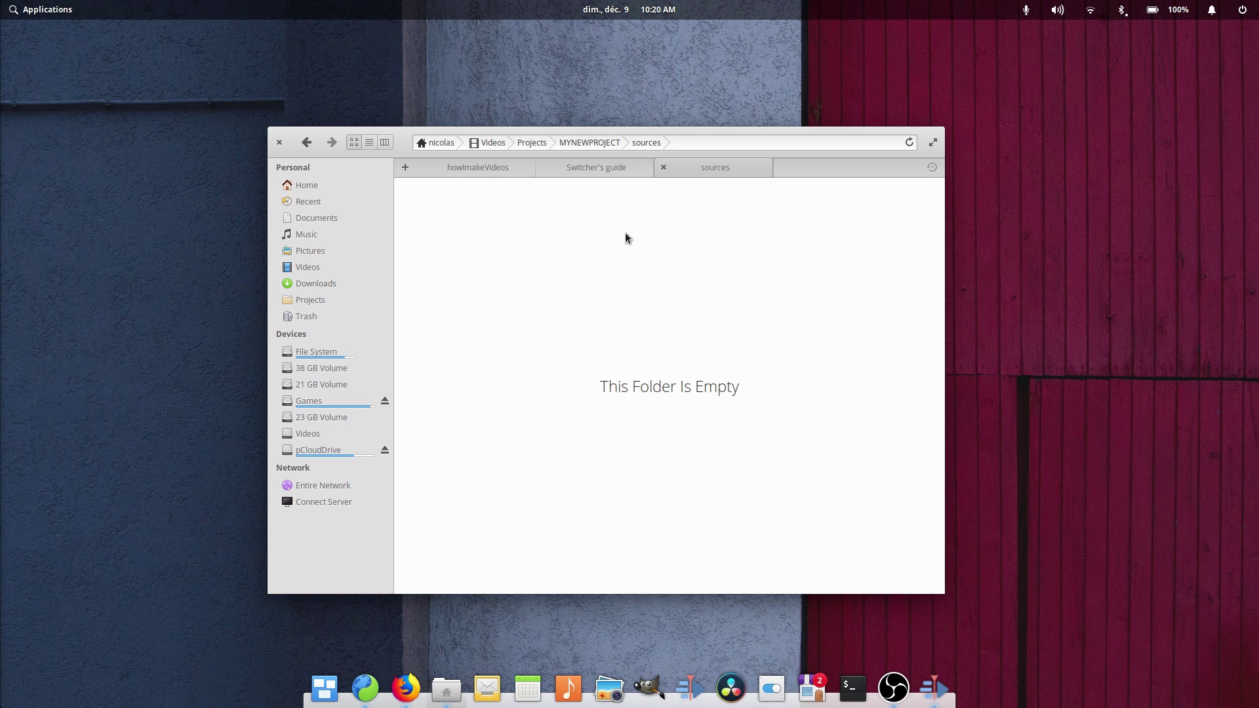
Step: Select all 15 recordings in howimakeVideos and drag them into Kdenlive
click(479, 172)
drag(423, 493, 899, 228)
drag(694, 309, 175, 229)
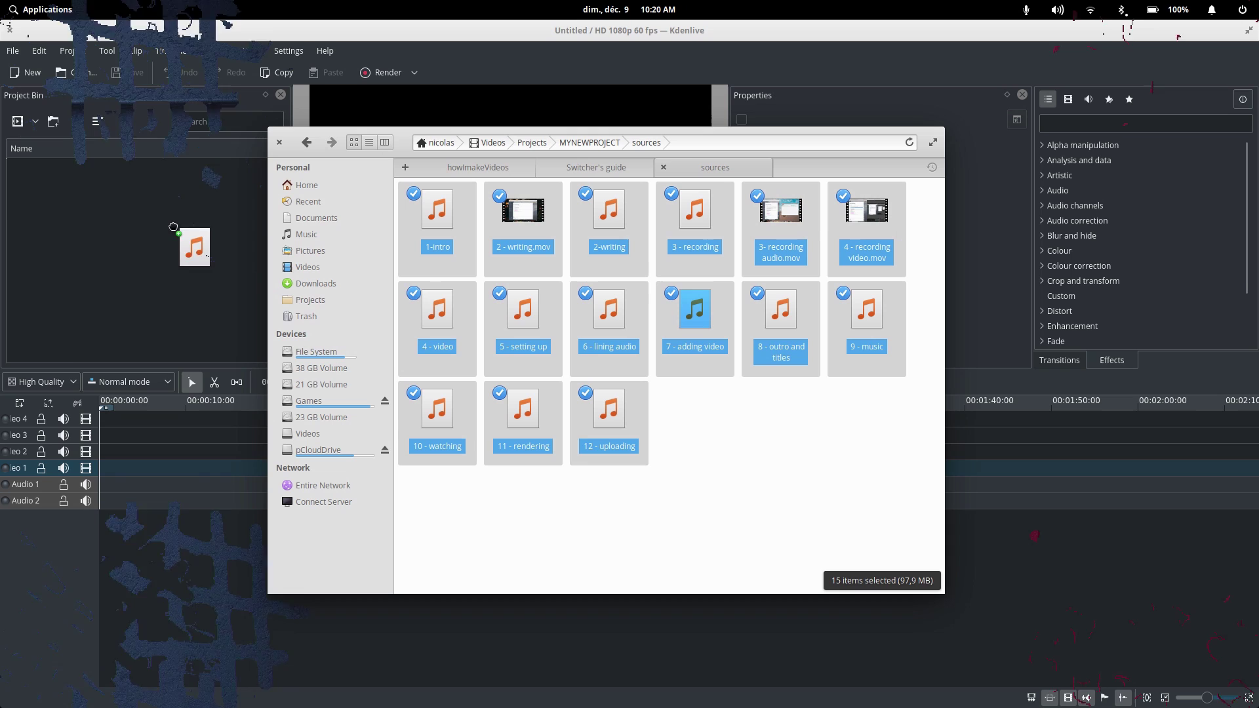
Step: Drop the 15 files into the Project Bin and multi-select every audio clip, 1-intro through 12 - uploading
drag(174, 229, 140, 257)
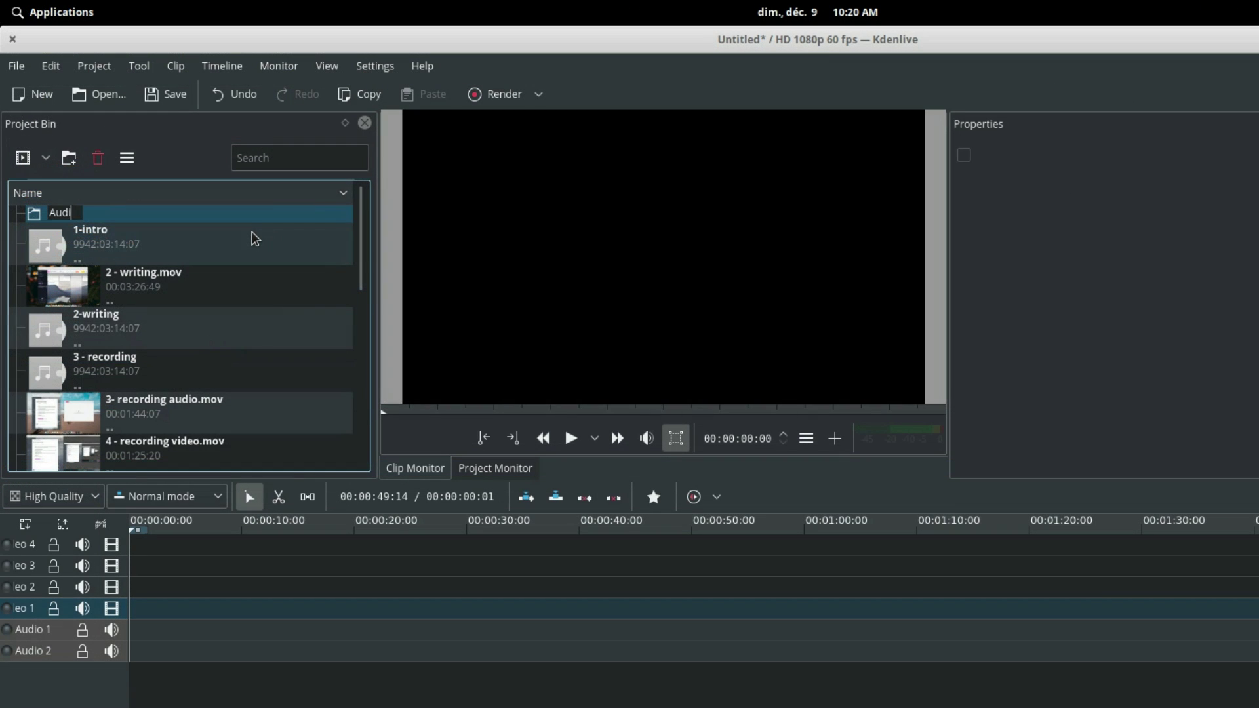
click(160, 257)
ctrl+click(141, 331)
ctrl+click(128, 368)
scroll(118, 347, down, 2)
ctrl+click(105, 283)
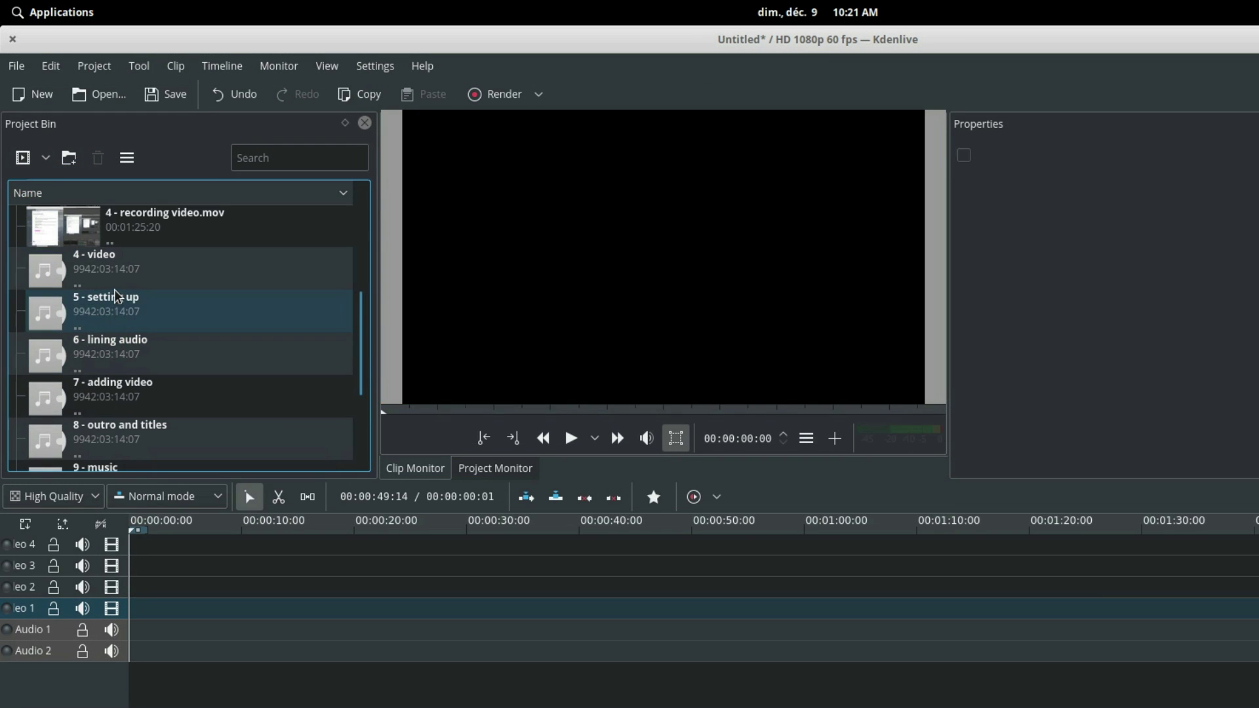
ctrl+click(115, 286)
ctrl+click(116, 322)
ctrl+click(116, 366)
ctrl+click(121, 400)
ctrl+click(124, 441)
scroll(141, 407, down, 2)
ctrl+click(151, 307)
ctrl+click(139, 348)
ctrl+click(125, 399)
ctrl+click(119, 438)
scroll(115, 393, up, 4)
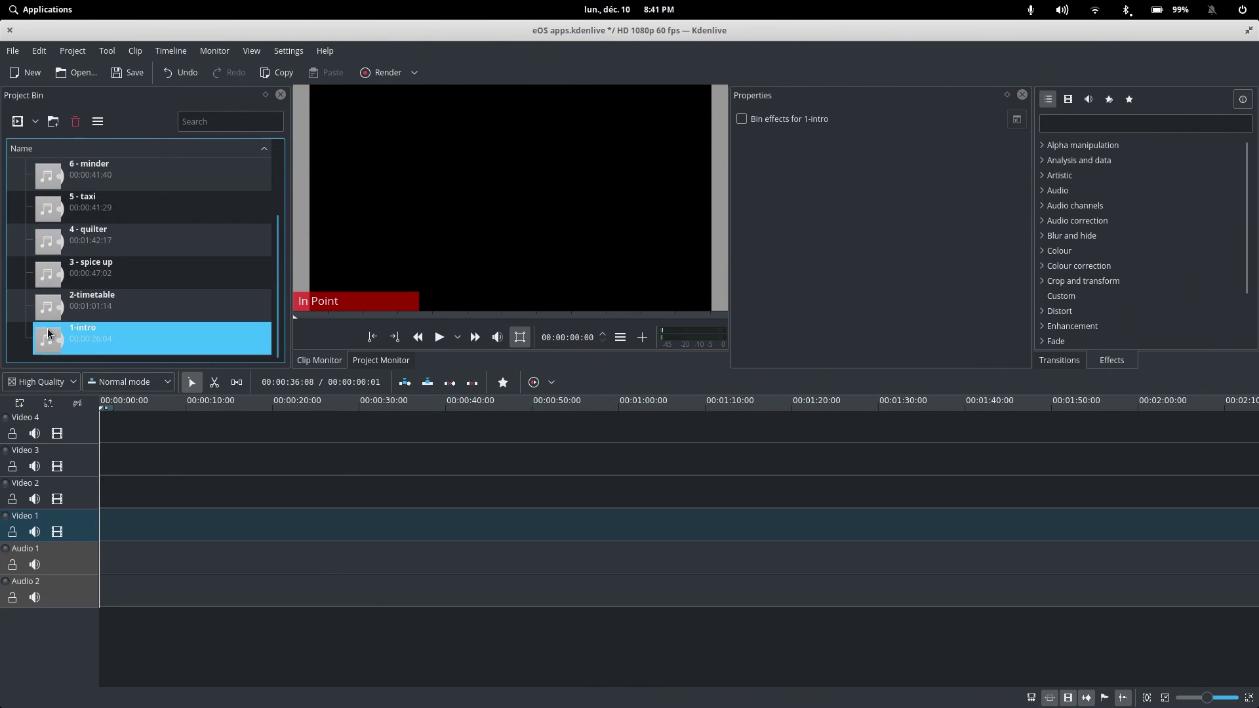
Step: Lay the audio clips end to end on Audio 1, from 1-intro through 7 - outro
drag(51, 337, 101, 558)
drag(85, 306, 326, 554)
drag(85, 272, 856, 559)
scroll(856, 550, down, 1)
drag(81, 239, 1189, 557)
scroll(1050, 543, down, 6)
drag(186, 216, 1090, 557)
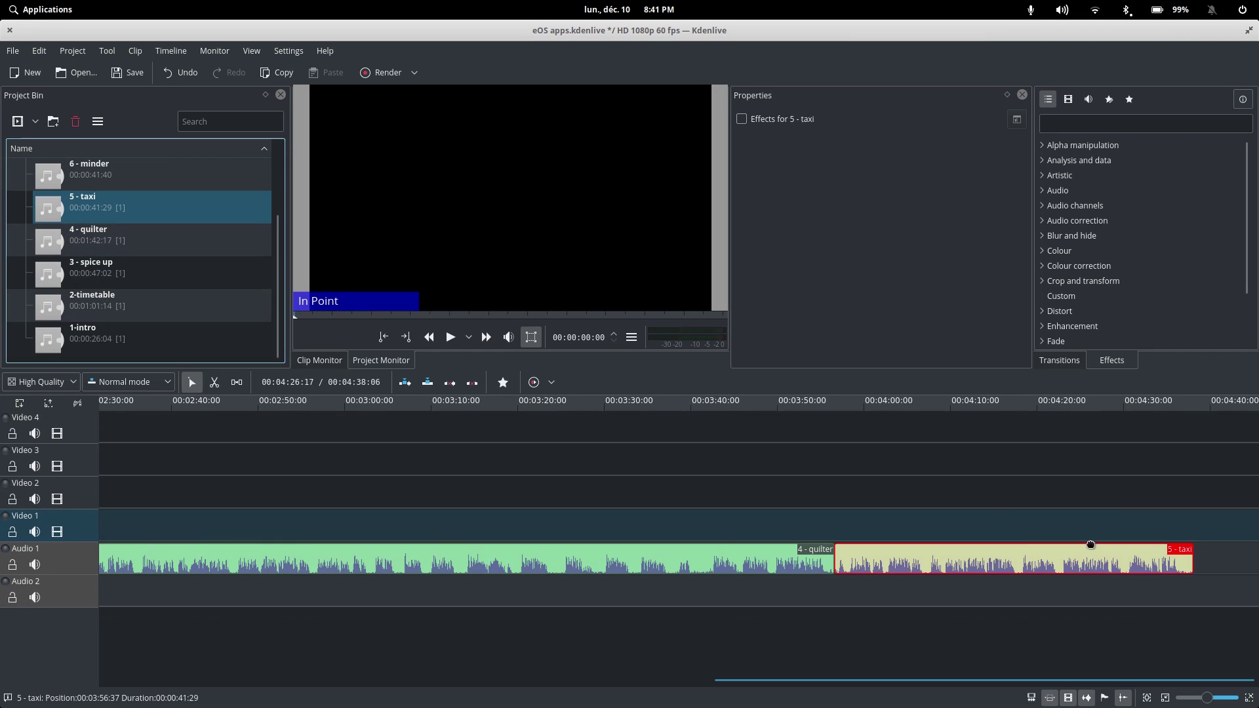
drag(91, 172, 1219, 558)
scroll(1219, 558, down, 5)
scroll(175, 236, up, 3)
drag(157, 205, 1234, 571)
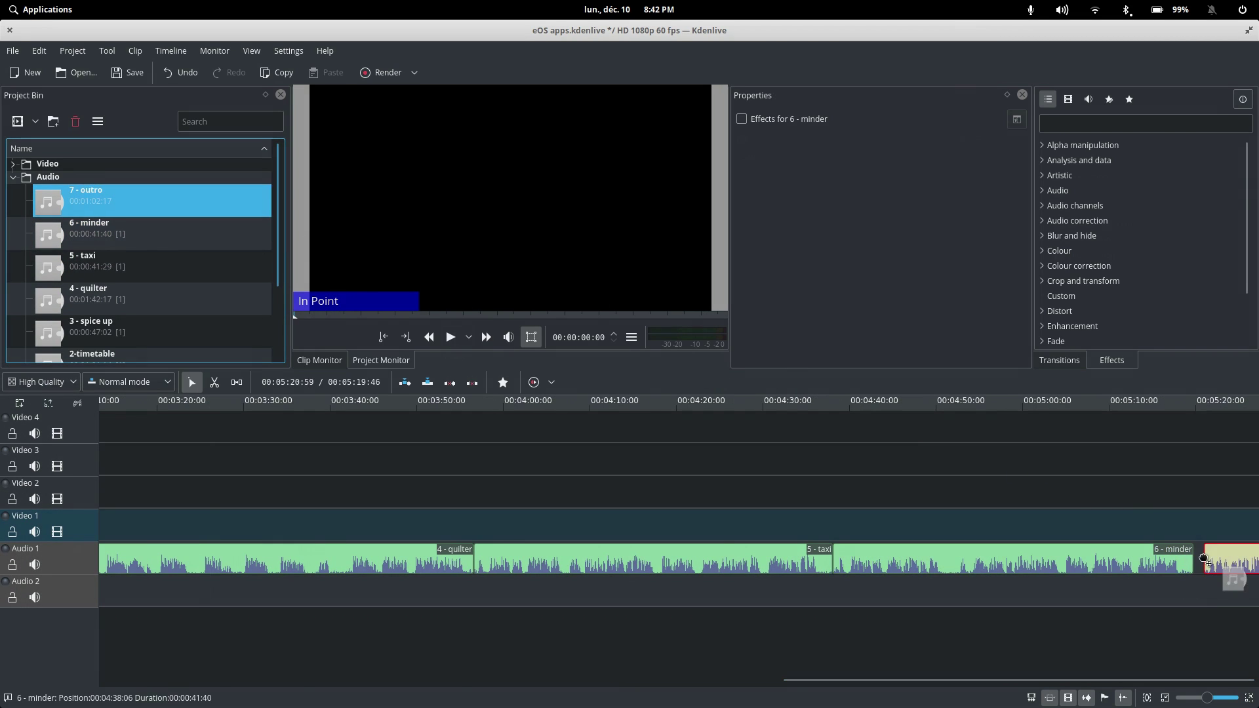
drag(1233, 571, 1230, 563)
drag(1013, 680, 854, 696)
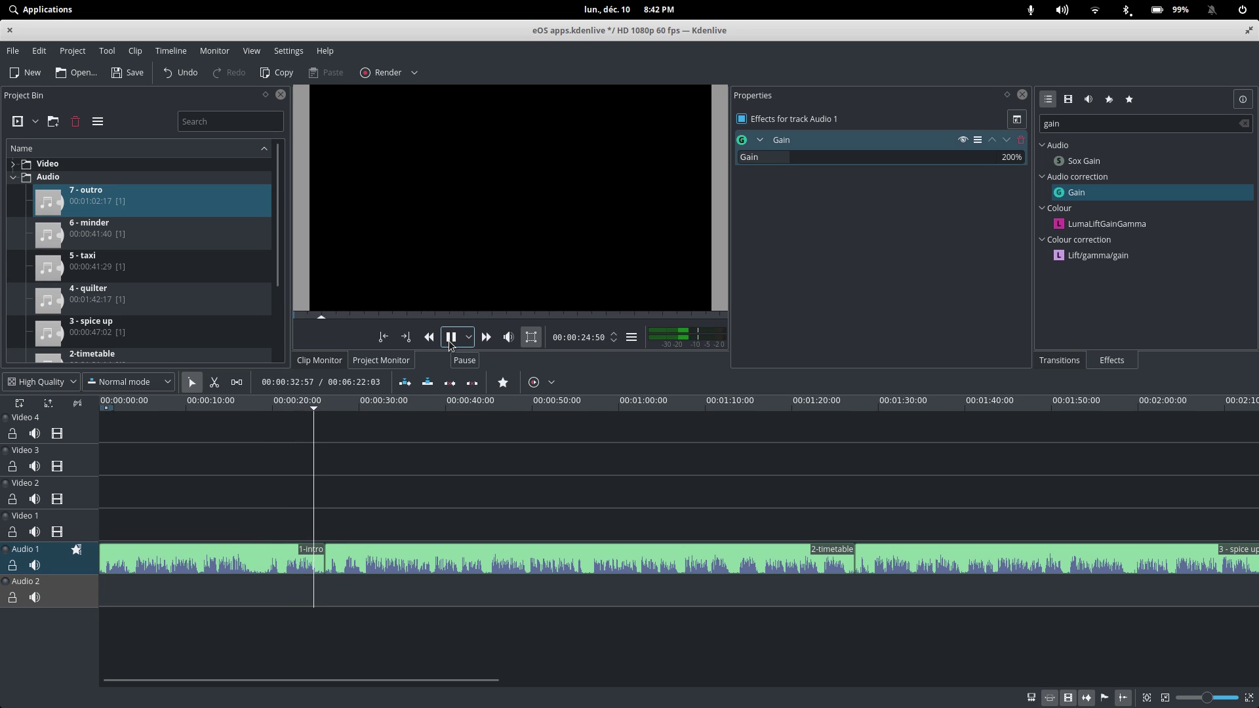
Step: Cut 1-intro at the playhead and delete its unwanted tail
click(449, 346)
key(x)
click(261, 568)
key(s)
click(276, 569)
key(Delete)
right_click(281, 569)
click(315, 609)
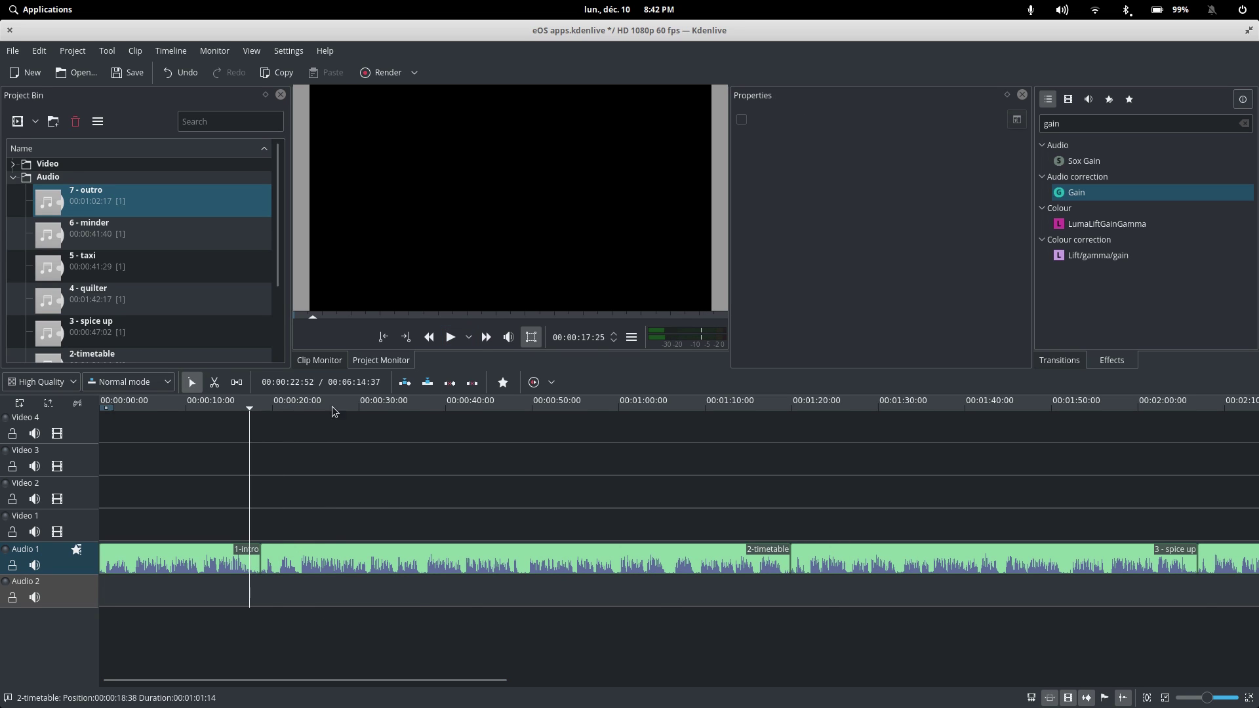
Step: Close the remaining gap between 1-intro and 2-timetable and play back the join
click(455, 340)
click(455, 340)
scroll(268, 552, up, 2)
drag(236, 561, 236, 561)
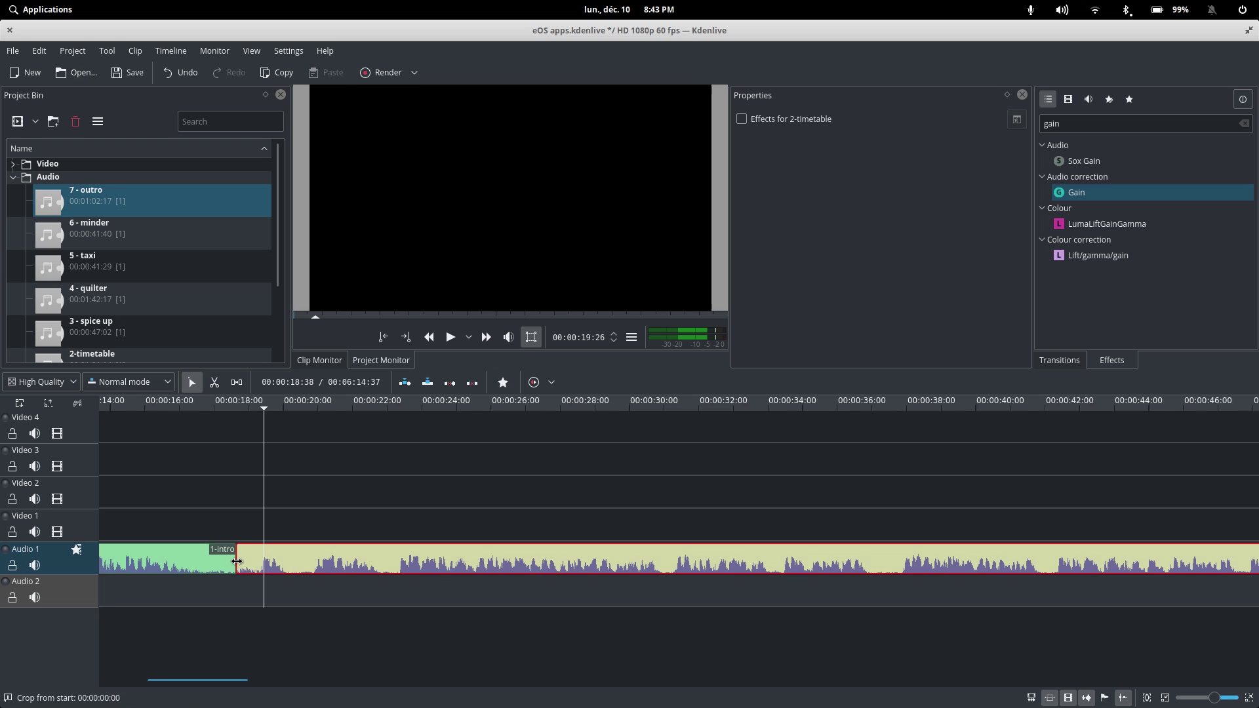
right_click(236, 562)
click(275, 582)
click(450, 337)
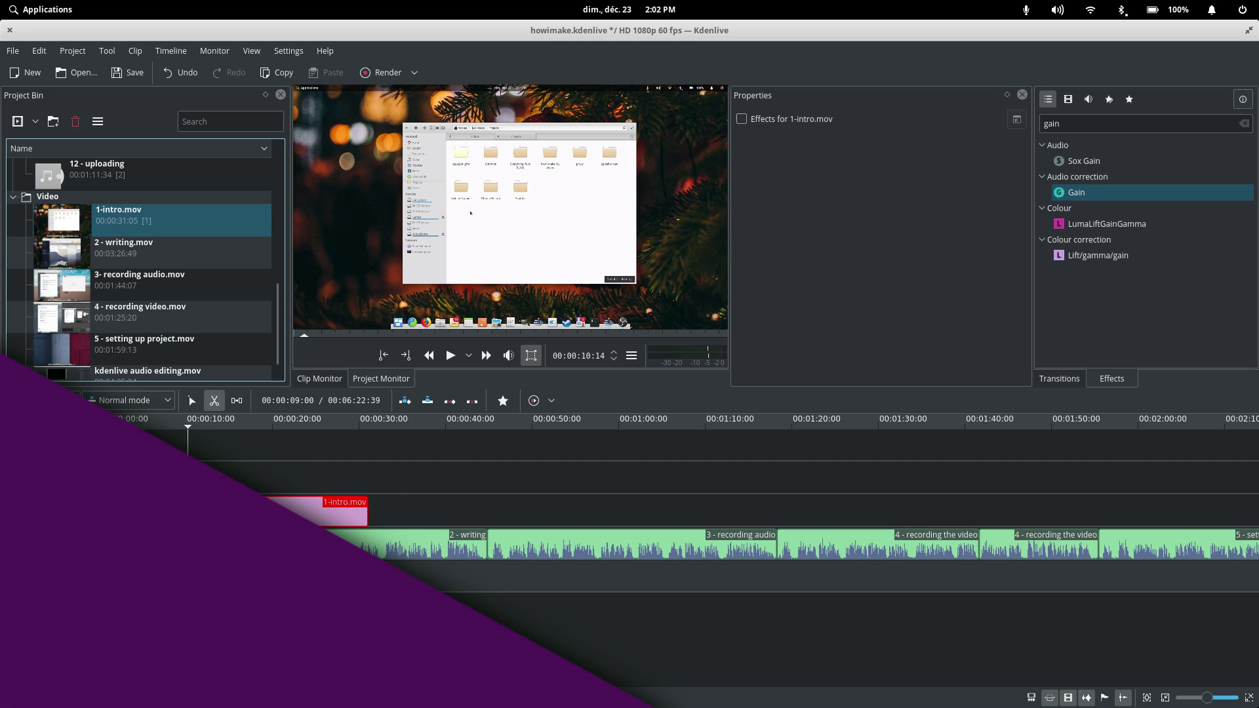
Step: Cut away the first 9 seconds of 1-intro.mov and move the rest to the start of Video 1
click(177, 512)
key(s)
click(139, 511)
key(Delete)
drag(251, 512, 173, 511)
key(Home)
click(447, 357)
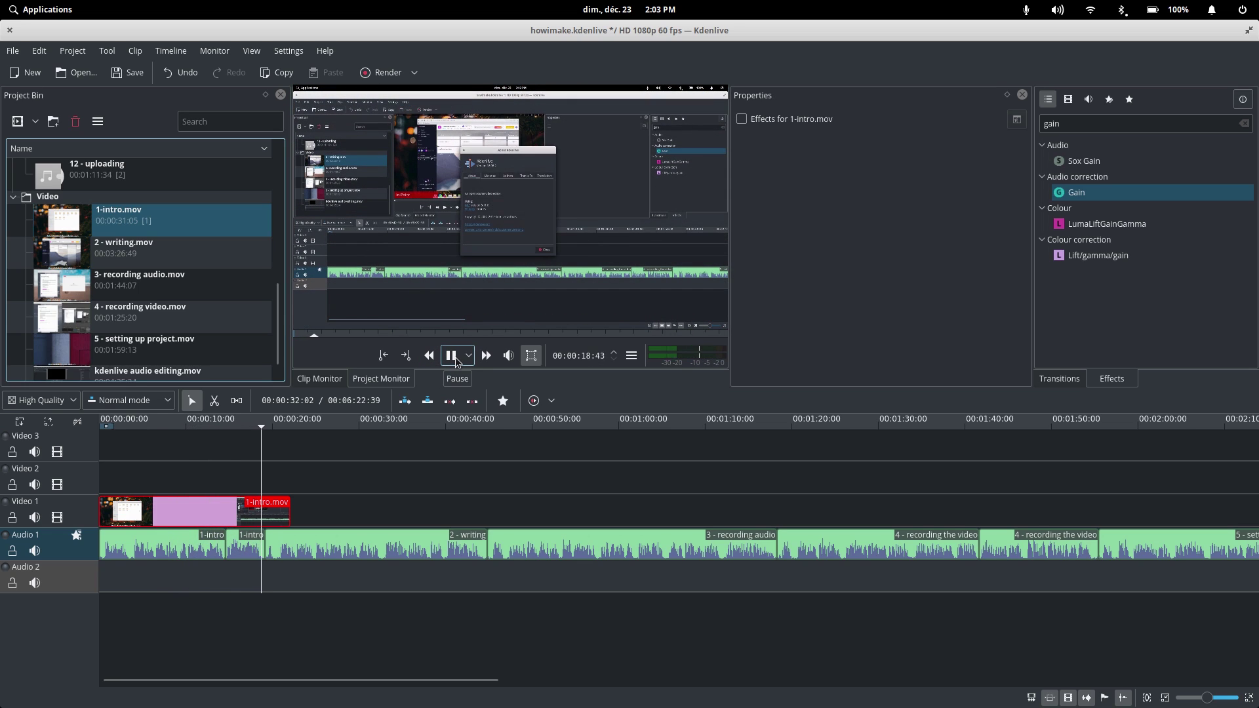
Step: Cut 1-intro.mov at its end point and delete the unwanted tail
click(455, 362)
key(x)
click(273, 511)
key(s)
click(280, 509)
key(Delete)
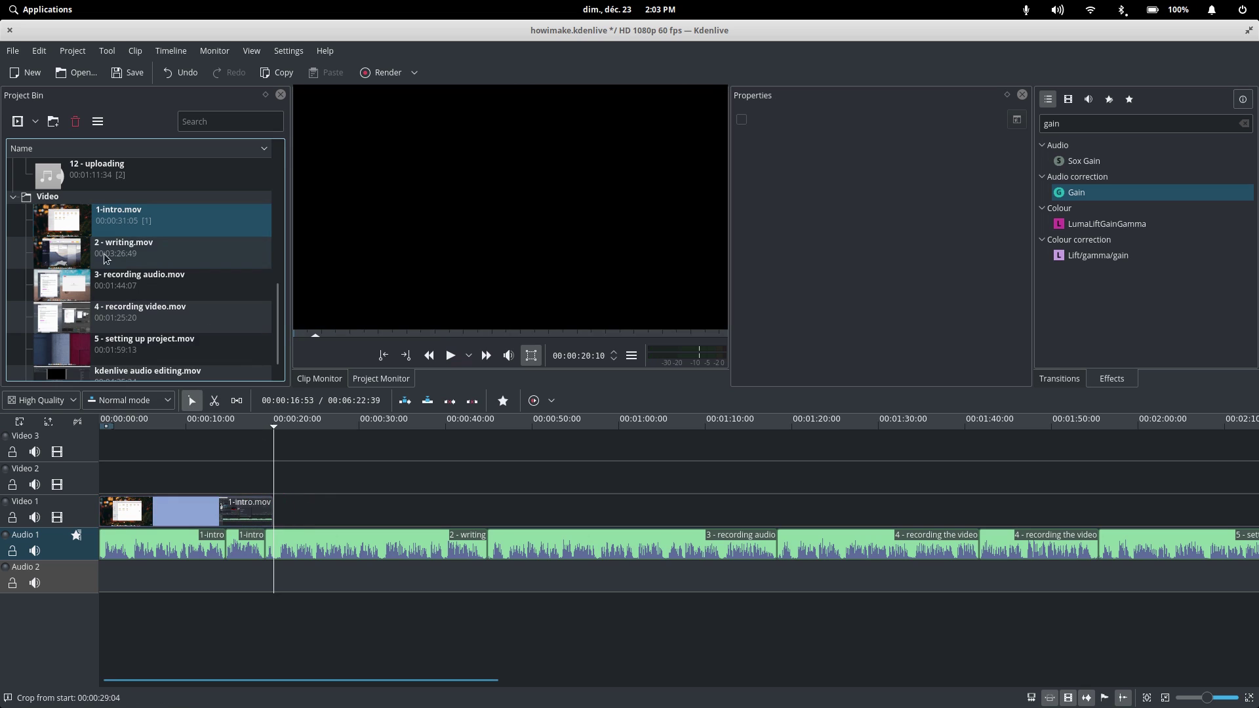
Step: Place 2 - writing.mov on Video 2 over the intro's end, joined by a kosette_honeycomb wipe at softness 20
drag(107, 256, 266, 484)
right_click(270, 493)
click(267, 496)
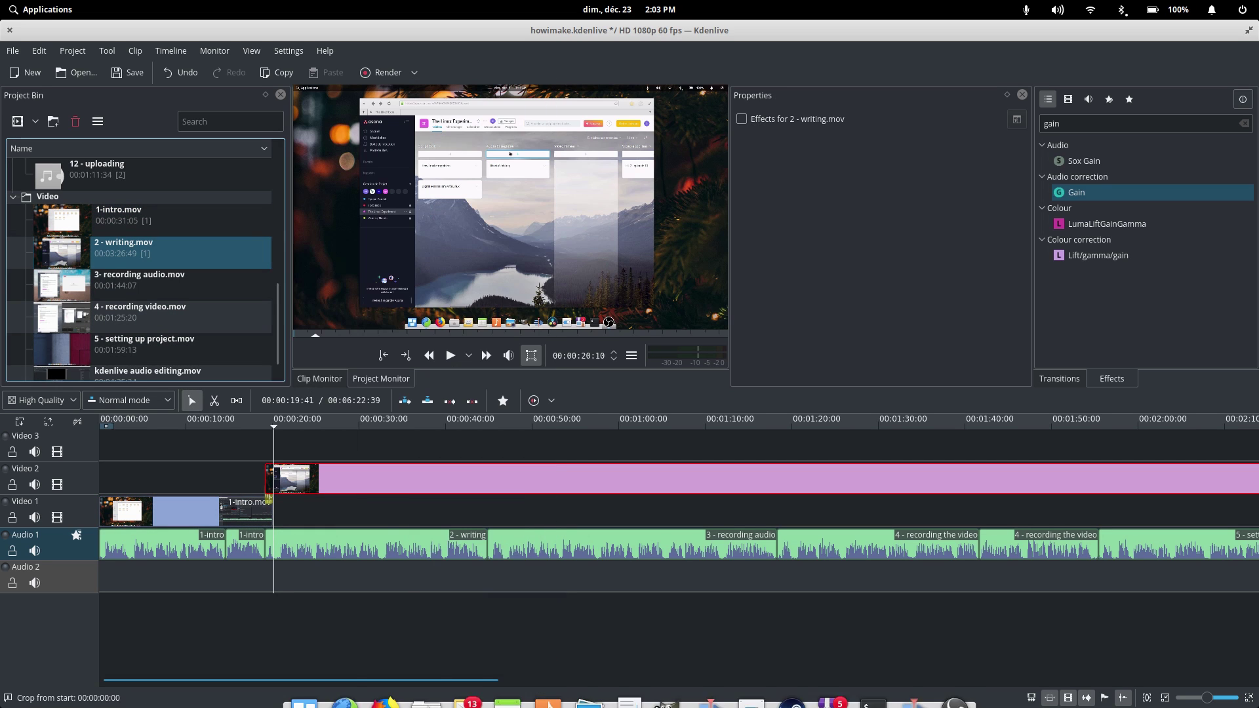
click(269, 496)
click(944, 168)
scroll(944, 262, up, 1)
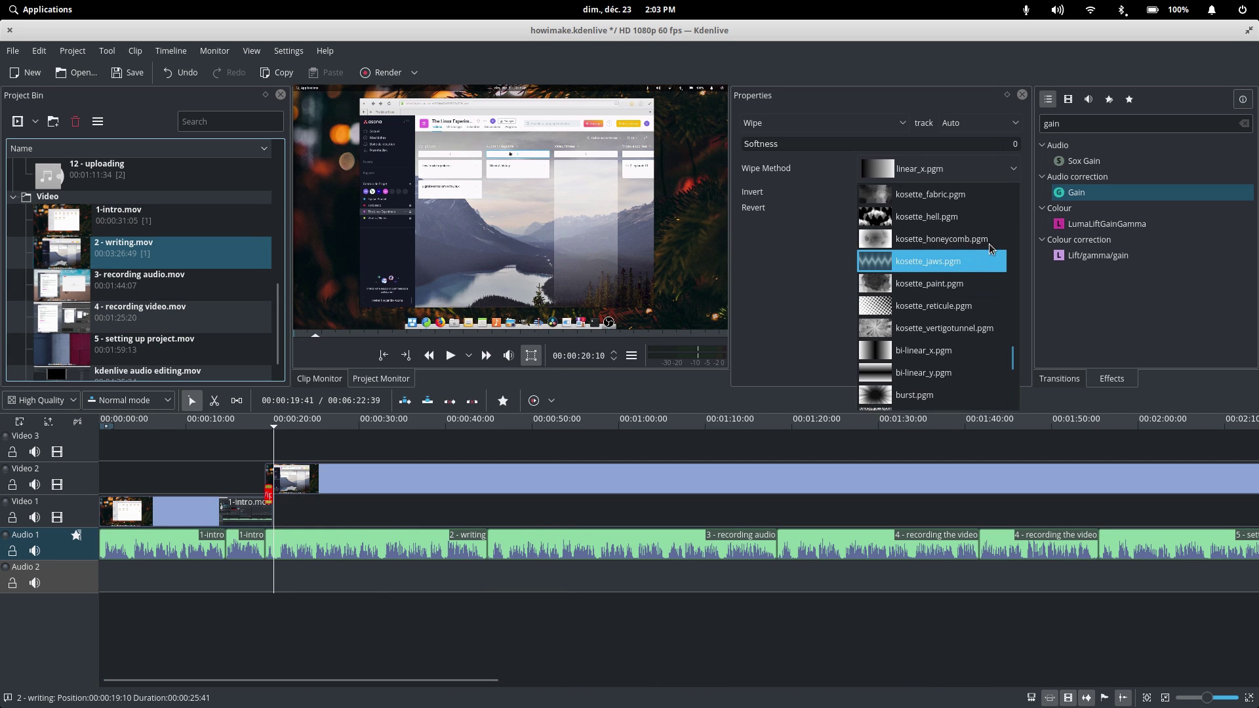
click(983, 240)
double_click(1014, 144)
text(20)
click(449, 358)
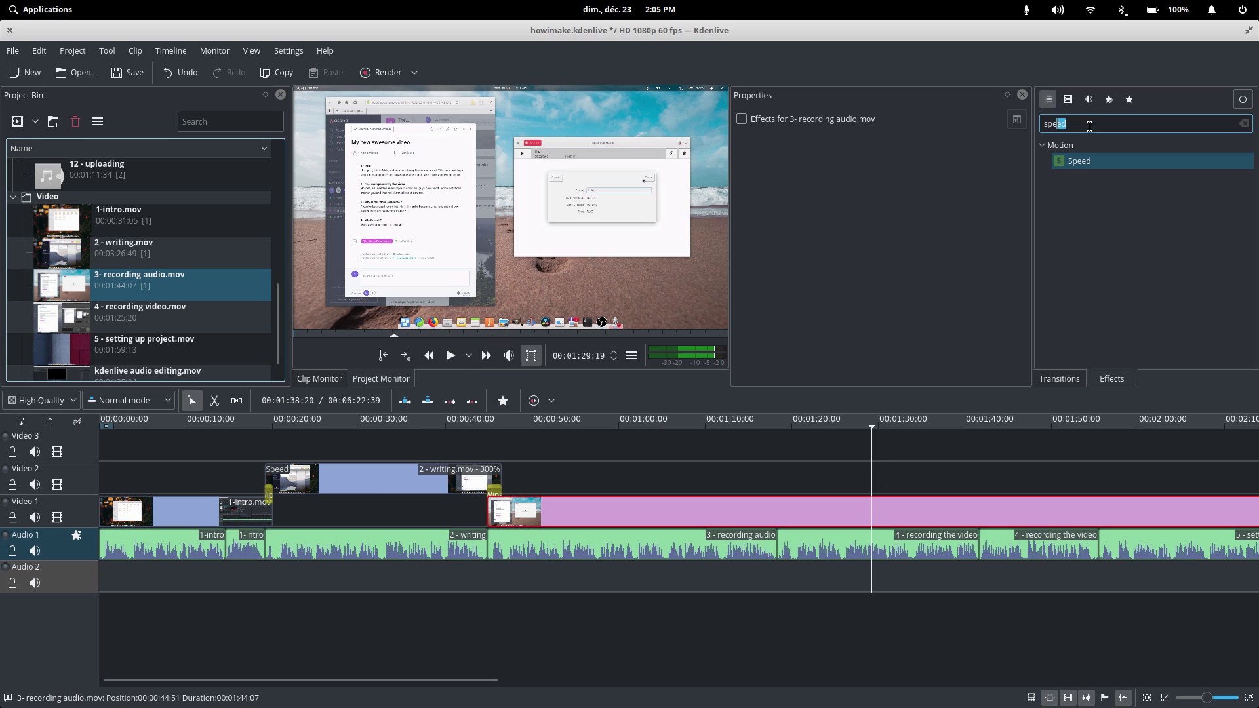
Step: Speed 3- recording audio.mov up to 300% and open newanimation.mp4 from the file dialog
double_click(1097, 161)
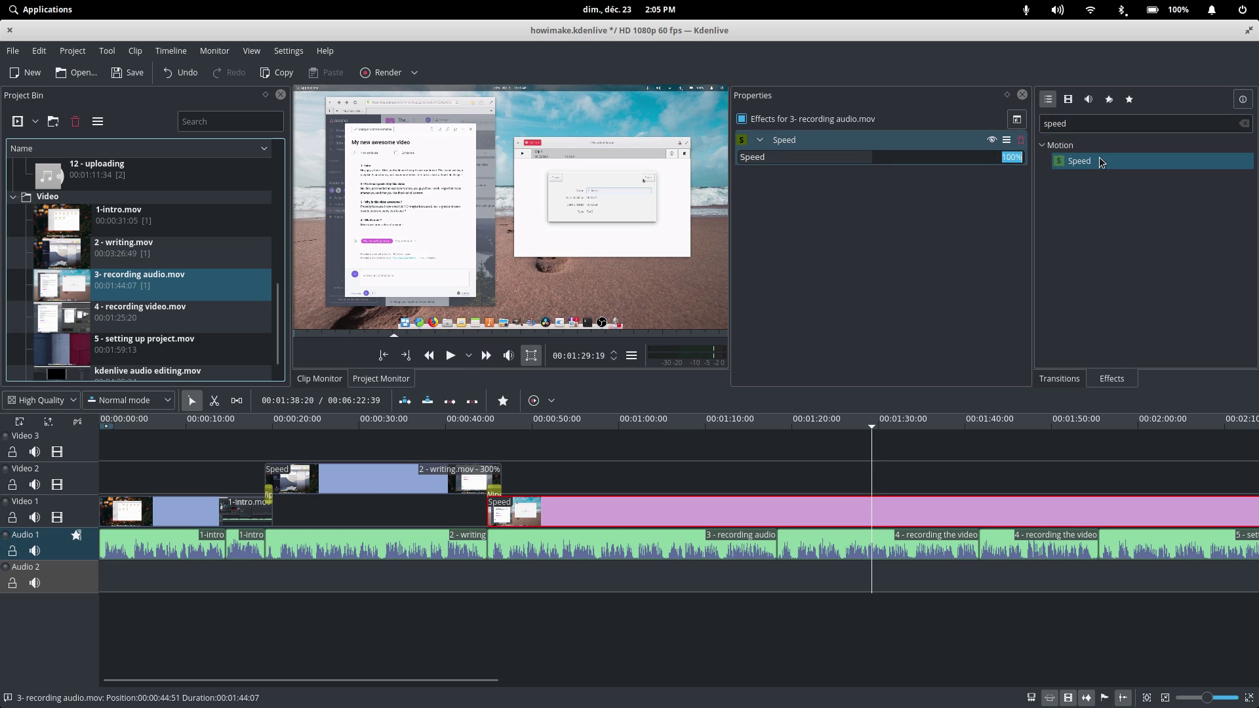
text(300)
key(Return)
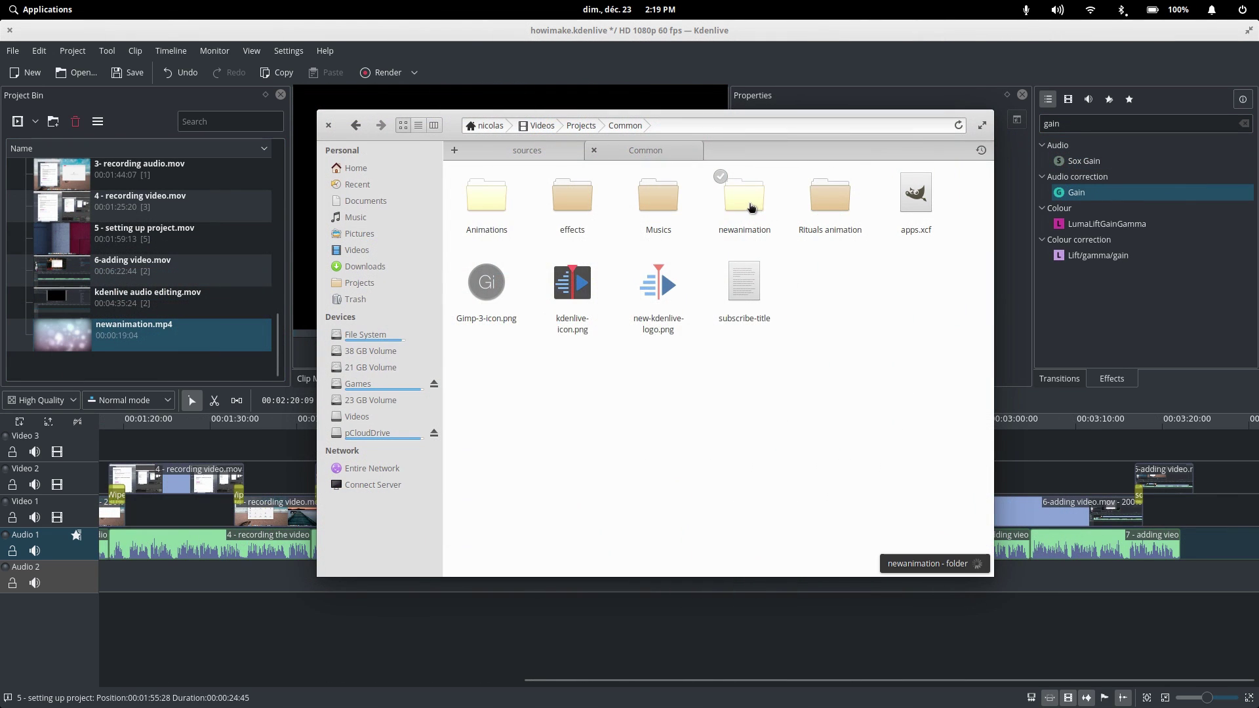
double_click(725, 177)
Step: Add newanimation.mp4 at the end of Video 1, entered through a reversed kosette_vertigotunnel wipe
drag(190, 283, 189, 289)
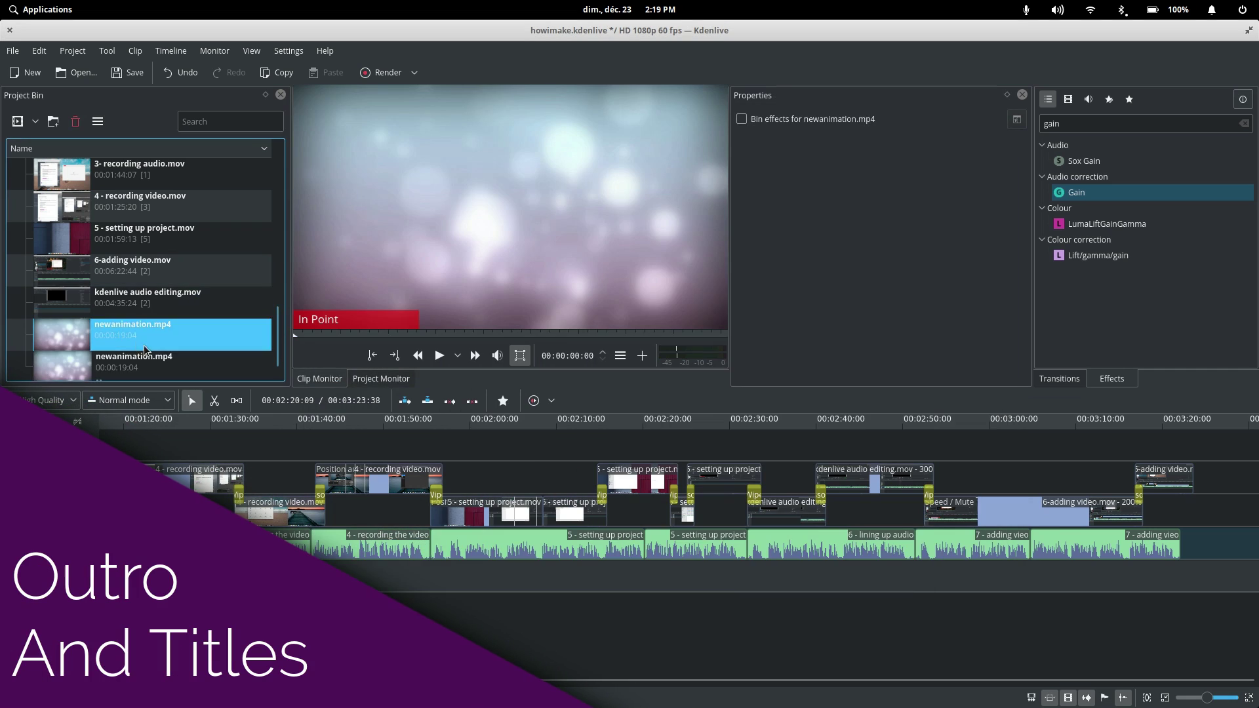
drag(103, 325, 1181, 510)
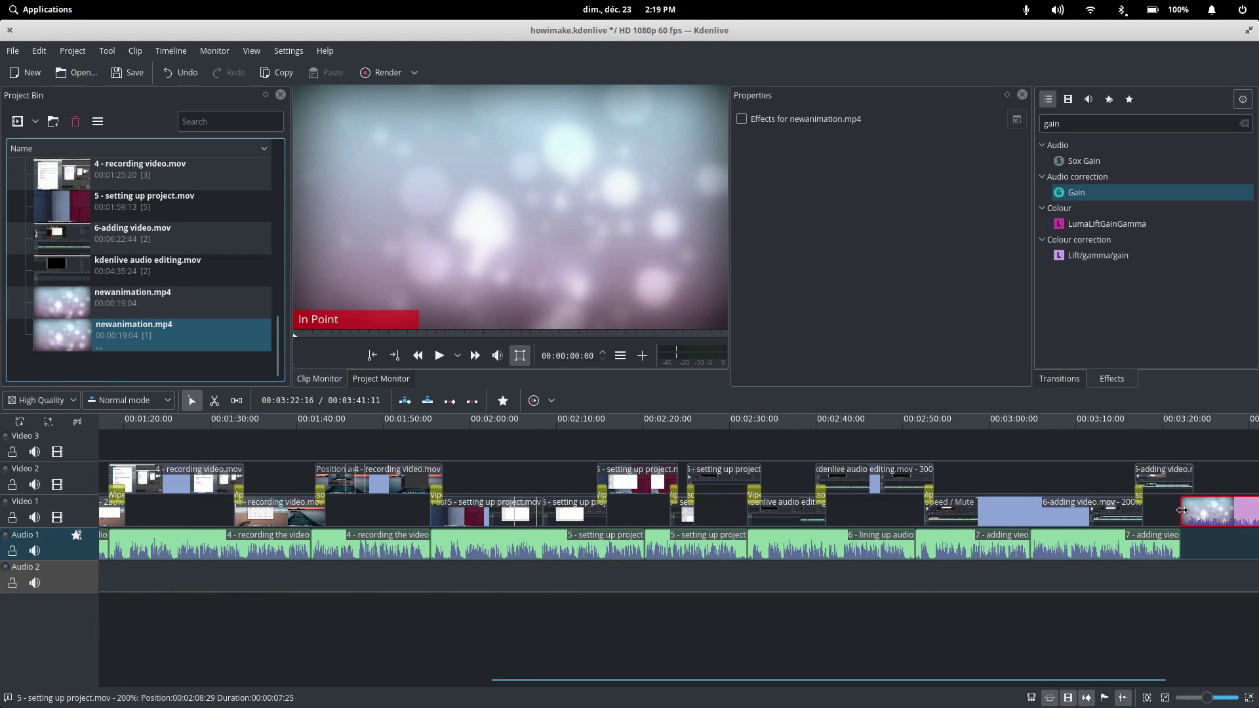
right_click(1187, 487)
mouse_move(1178, 446)
click(1001, 699)
click(937, 167)
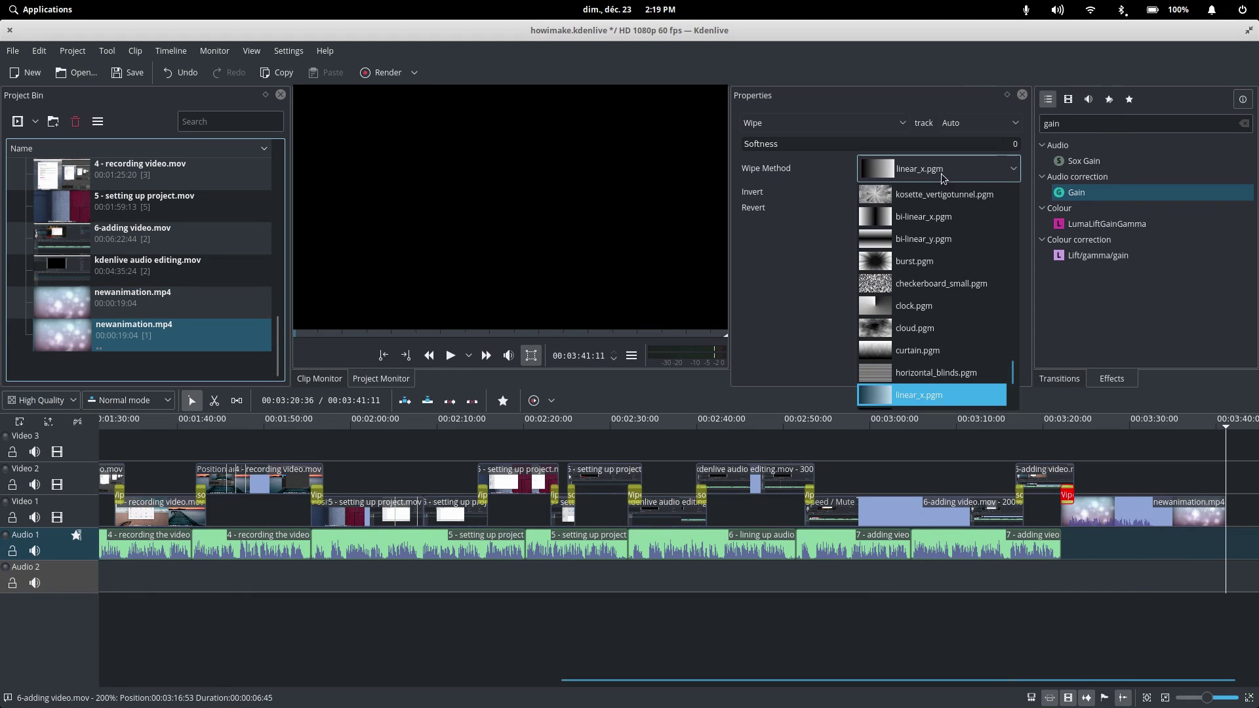
click(917, 281)
click(890, 208)
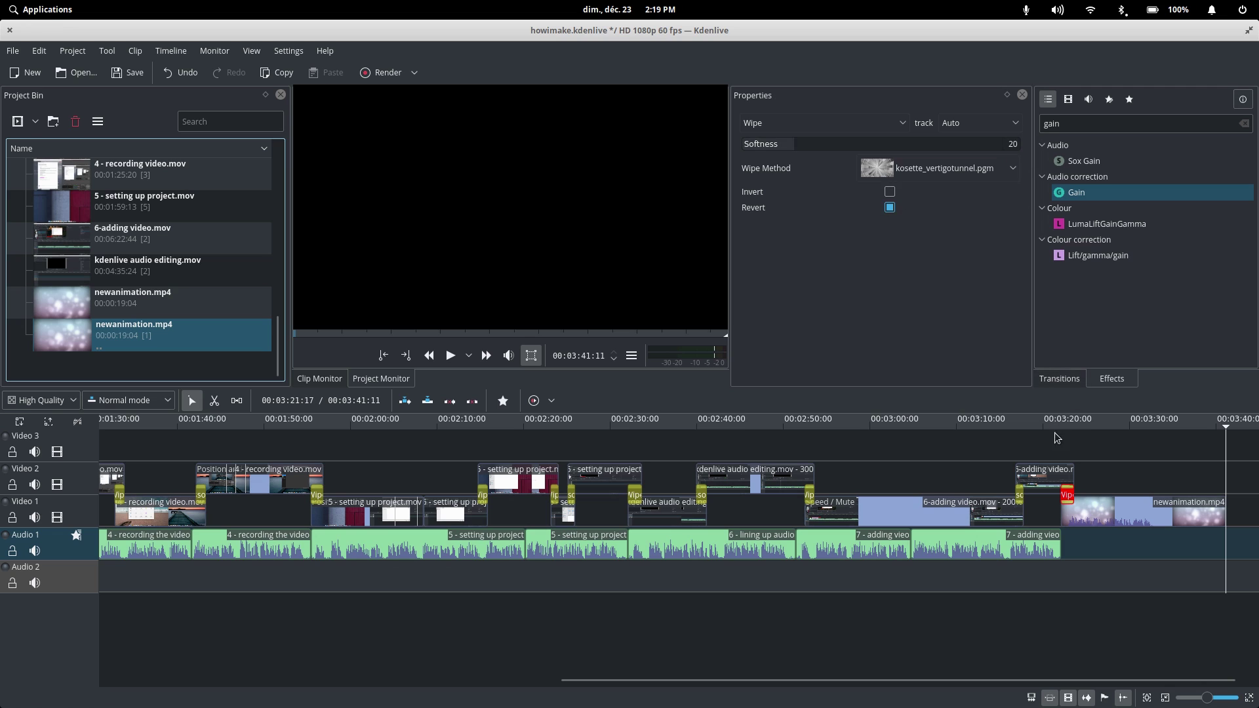
click(1056, 437)
click(447, 356)
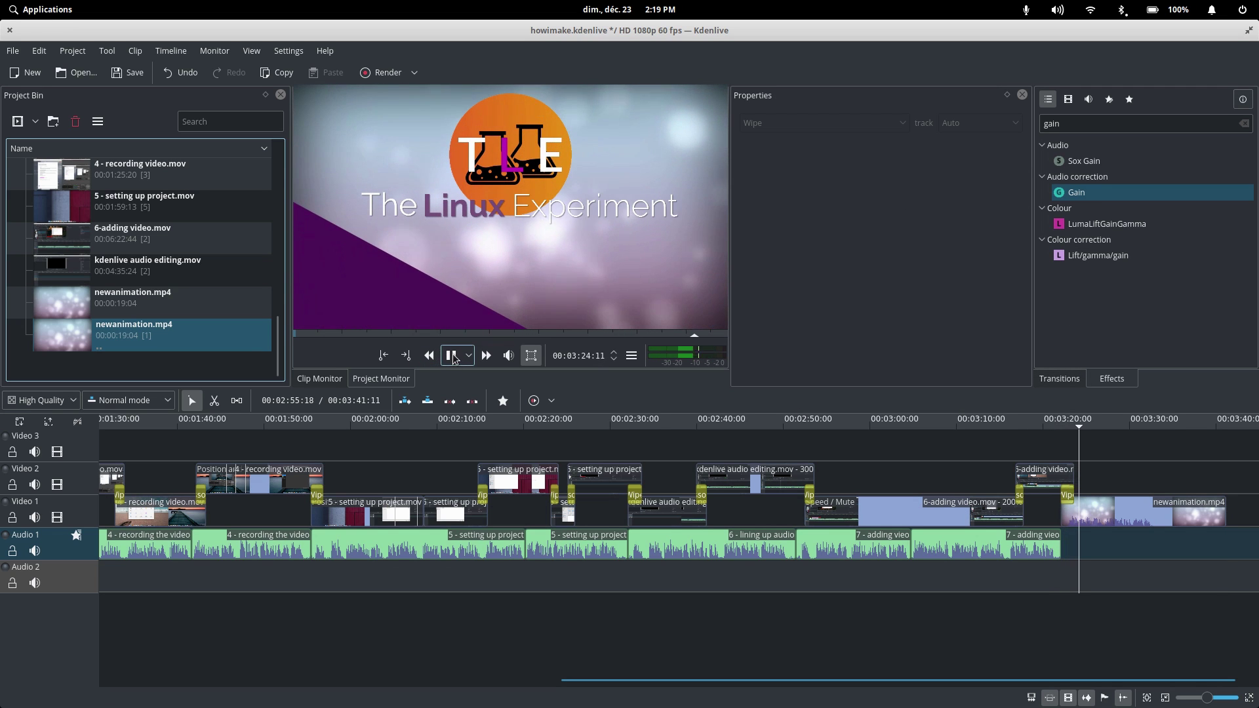
Step: Create a new Title clip and place it on Video 3 near 20 seconds
click(72, 51)
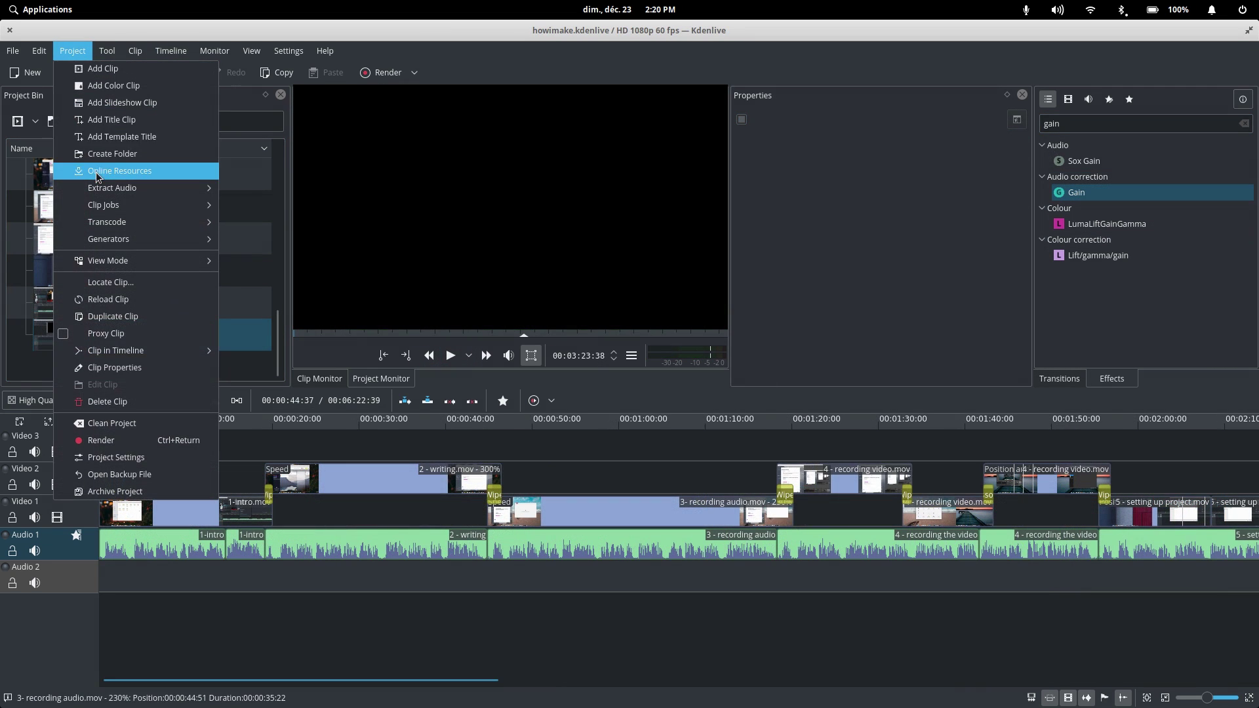
click(129, 120)
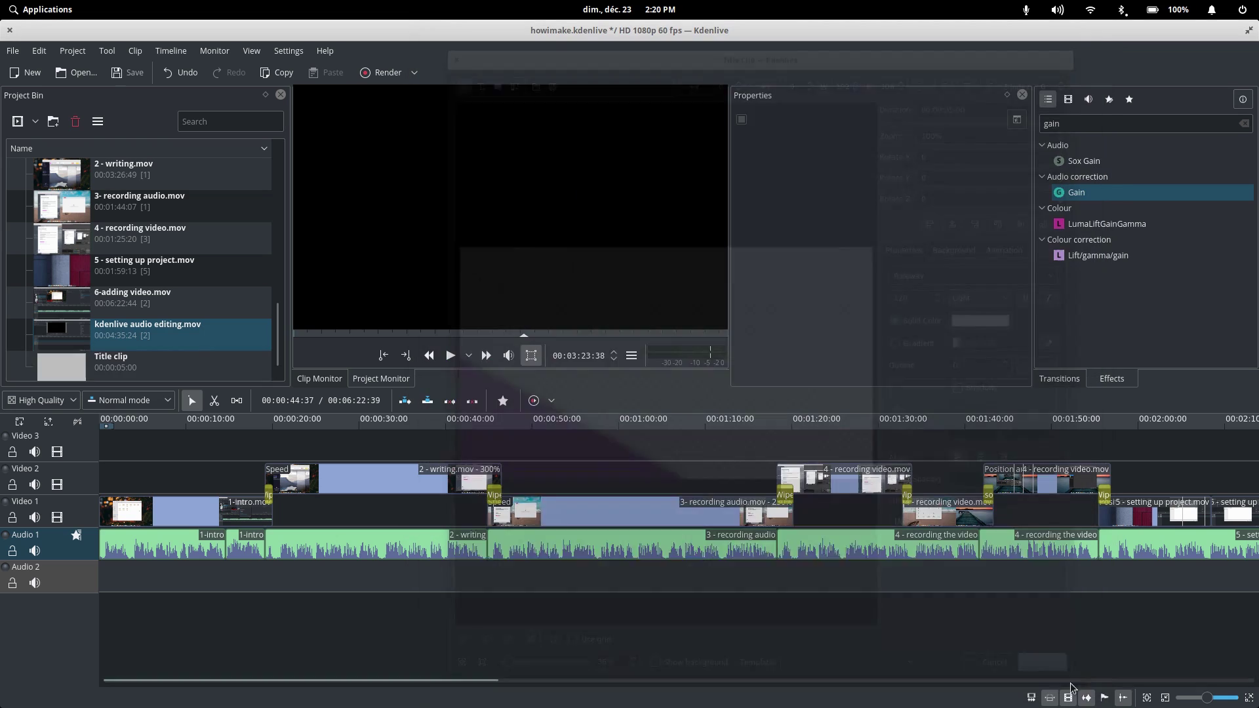
drag(151, 334, 348, 388)
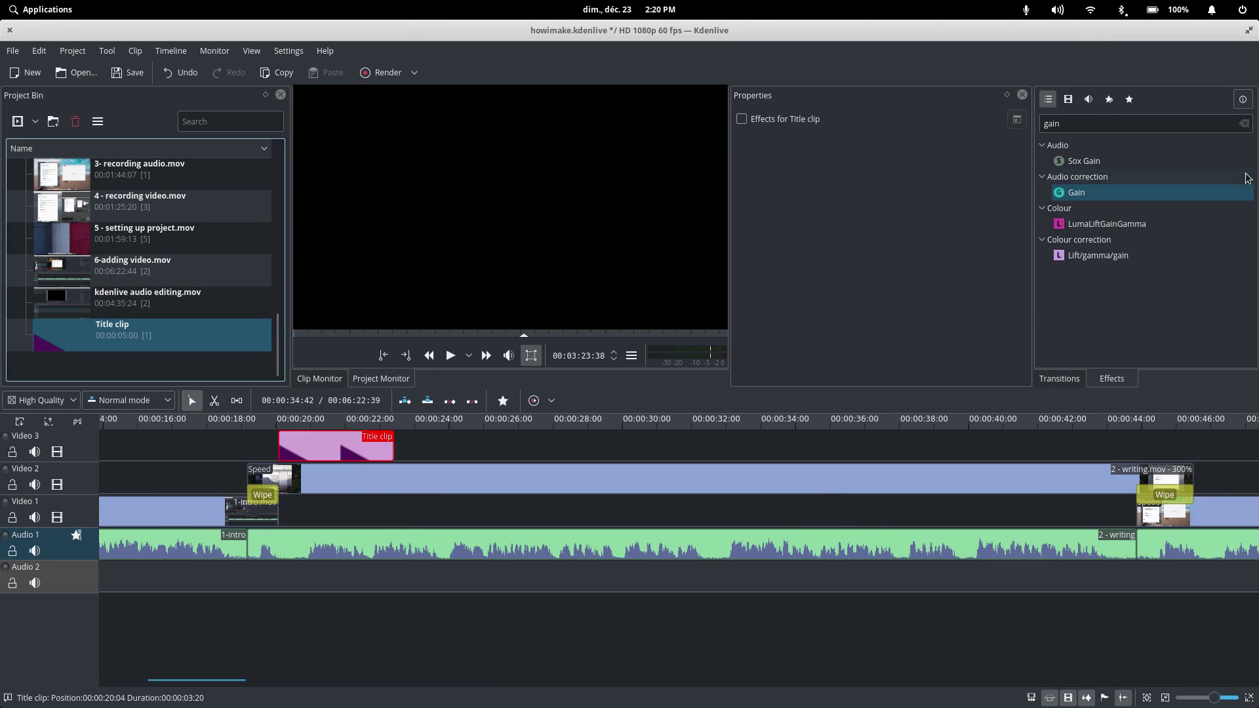
Step: Add a Transform effect to the title and keyframe it sliding down and left
text(t)
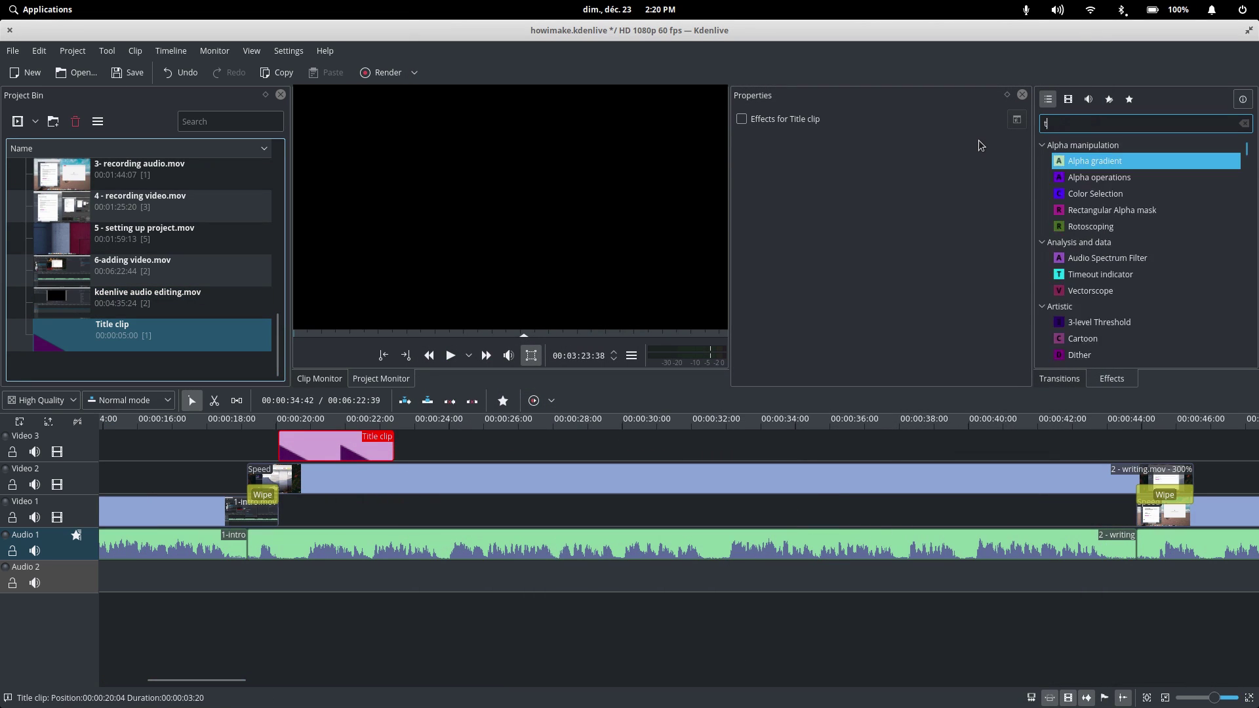
text(ransfo)
double_click(1093, 193)
click(741, 158)
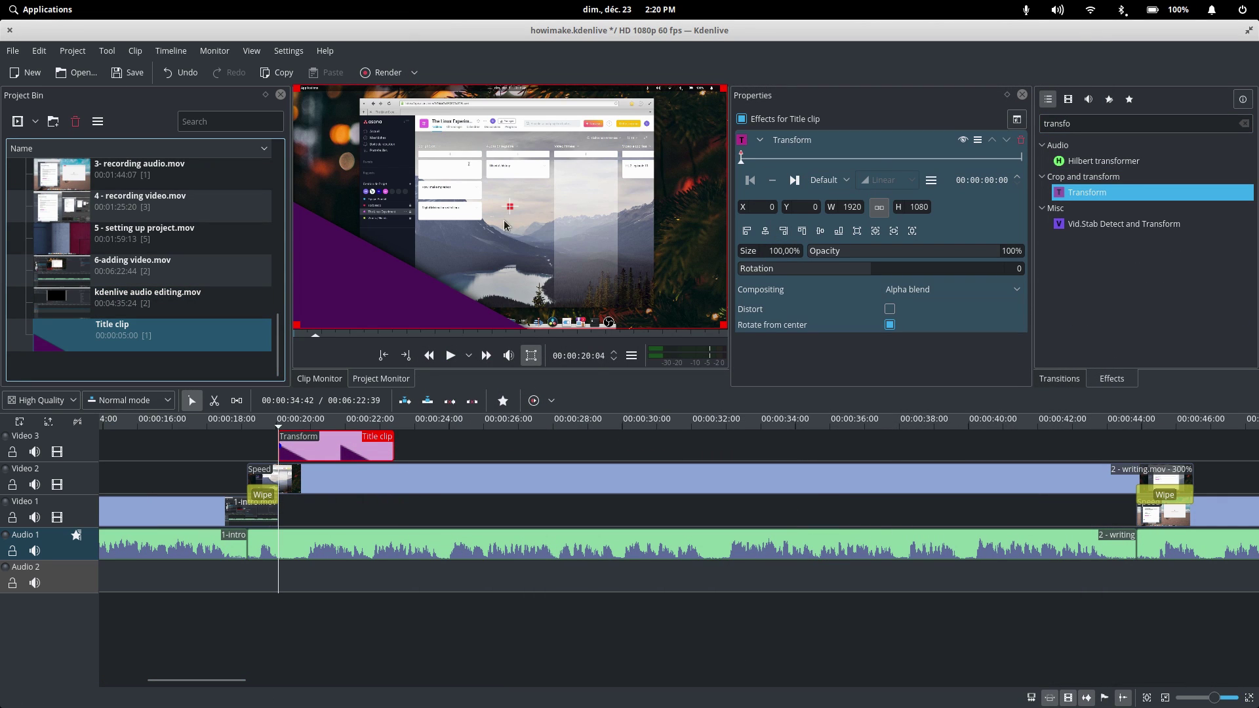
drag(504, 225, 410, 276)
click(764, 232)
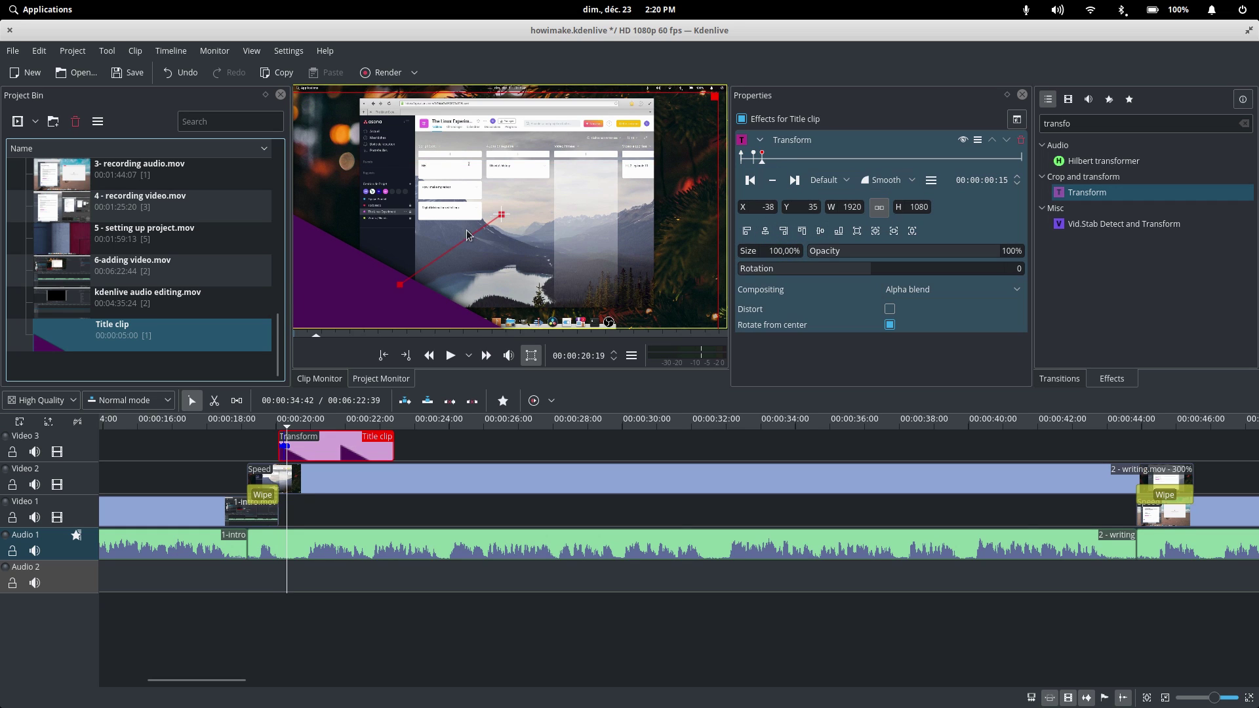
click(790, 180)
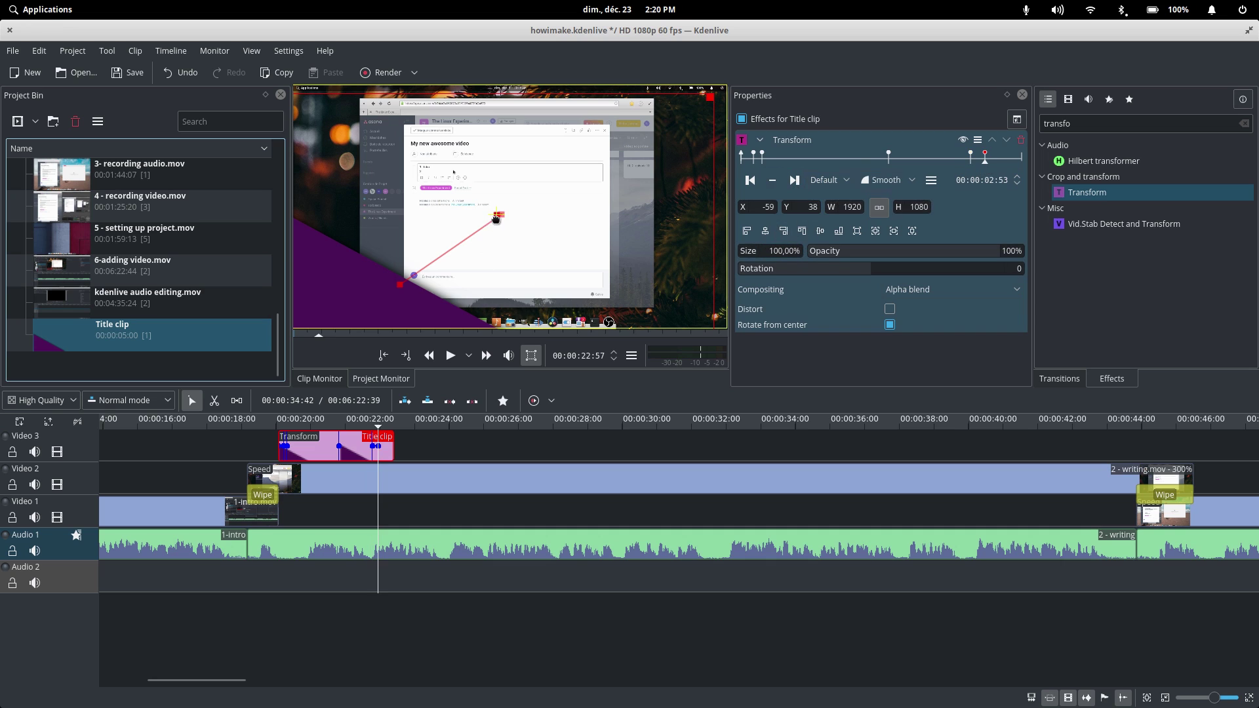
drag(496, 216, 417, 266)
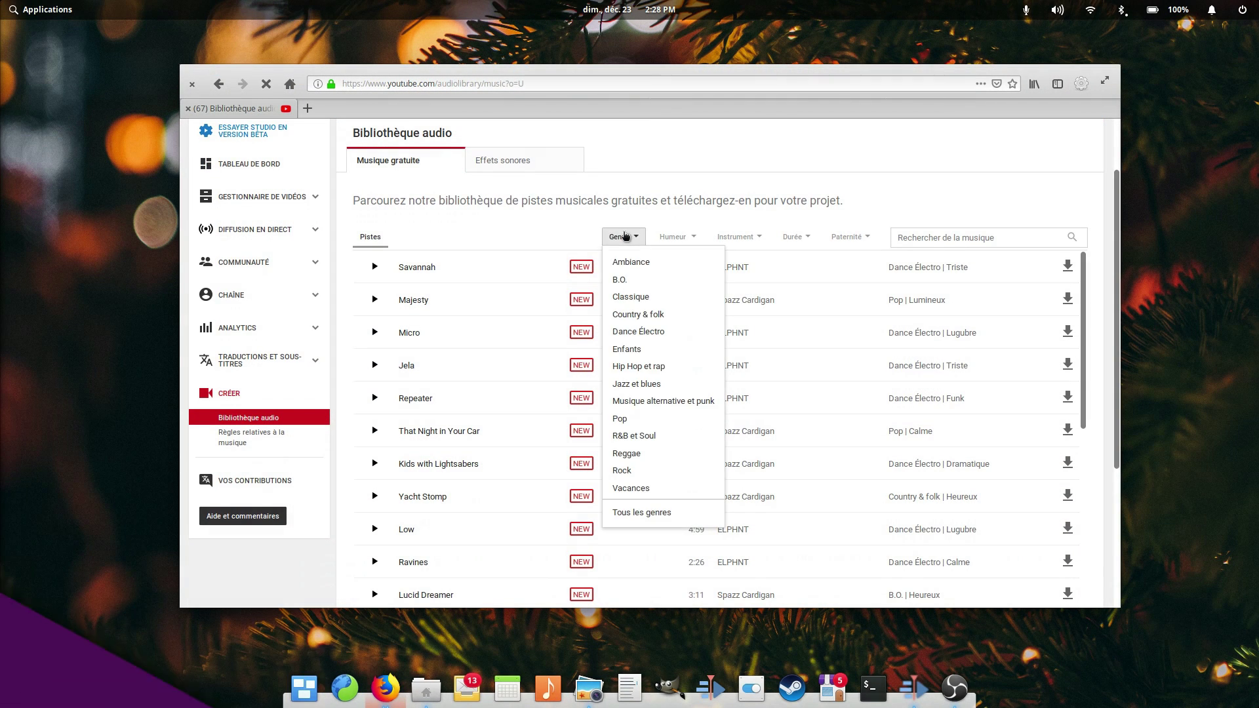
Step: Preview several tracks and filter the audio library to the Pop genre
click(376, 270)
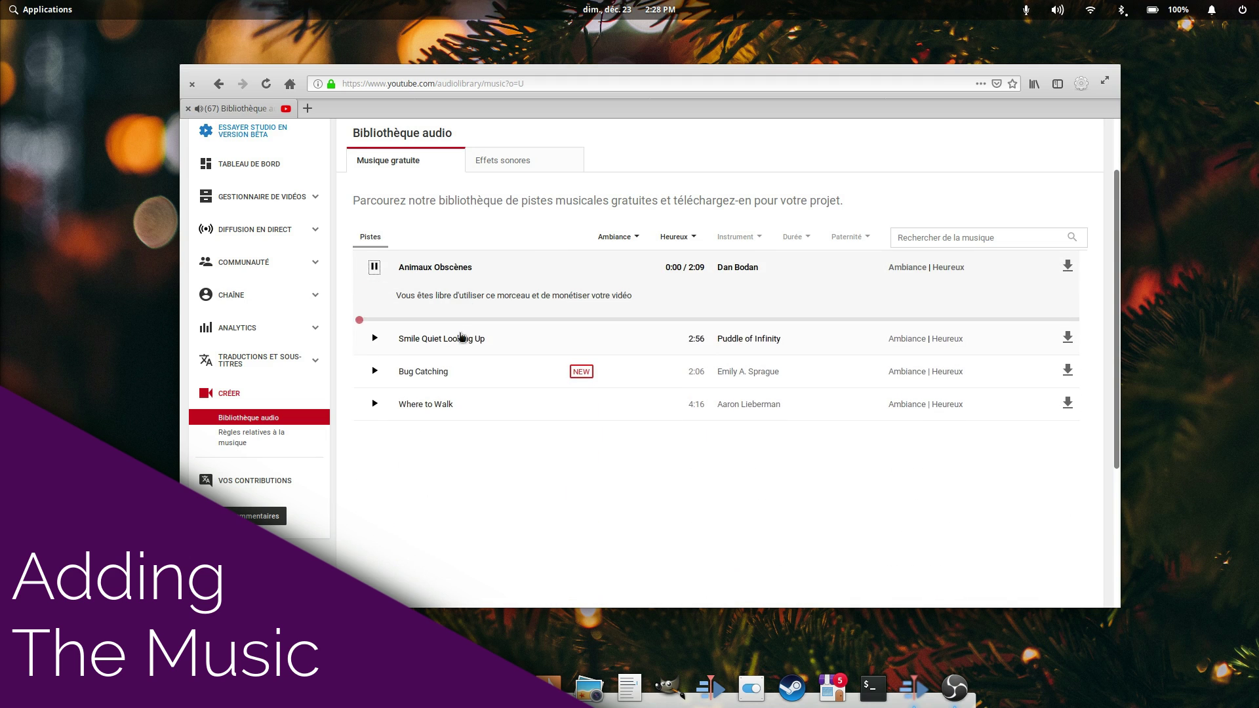
click(420, 346)
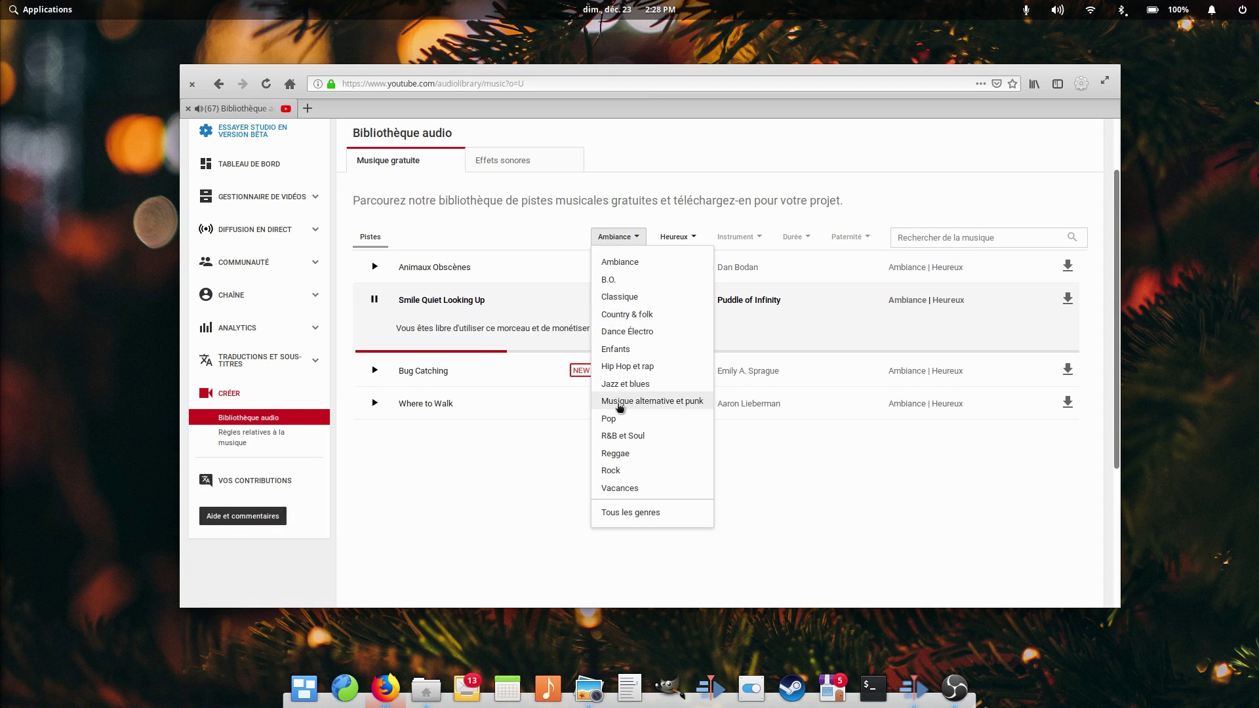
click(612, 418)
click(387, 334)
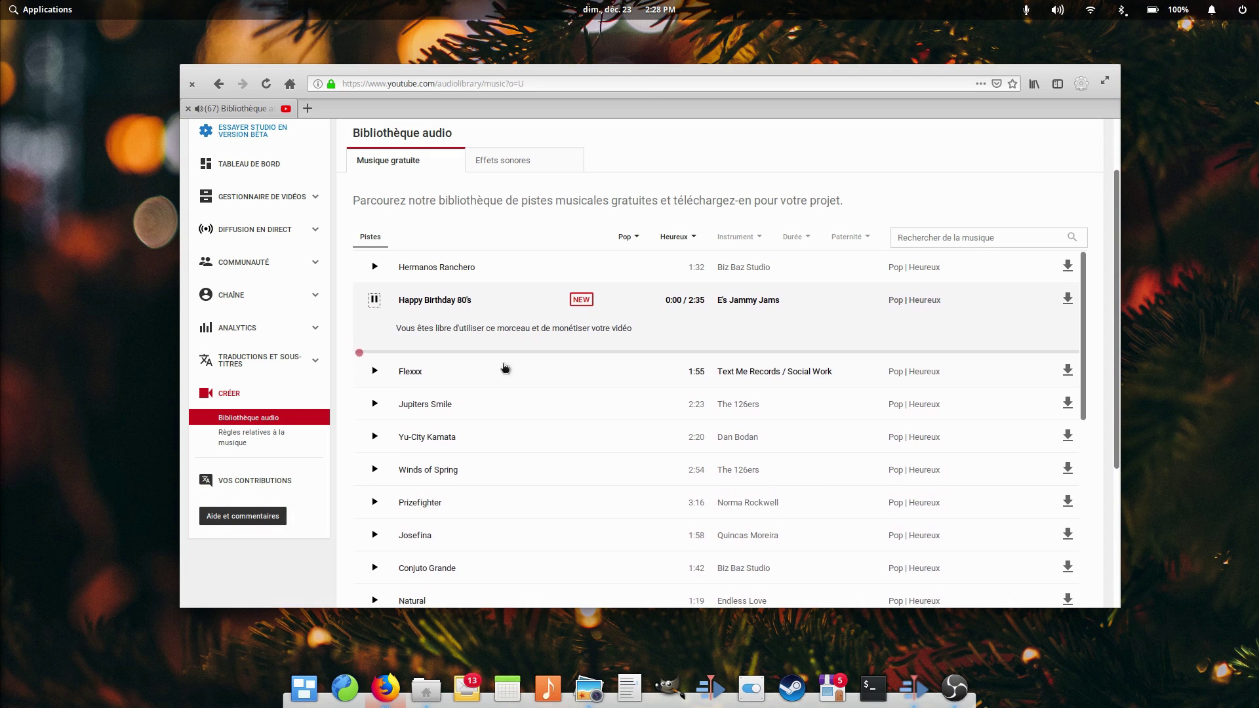
click(505, 368)
Step: Preview Like a Polaroid and save Like_a_Polaroid.mp3 to disk
click(679, 349)
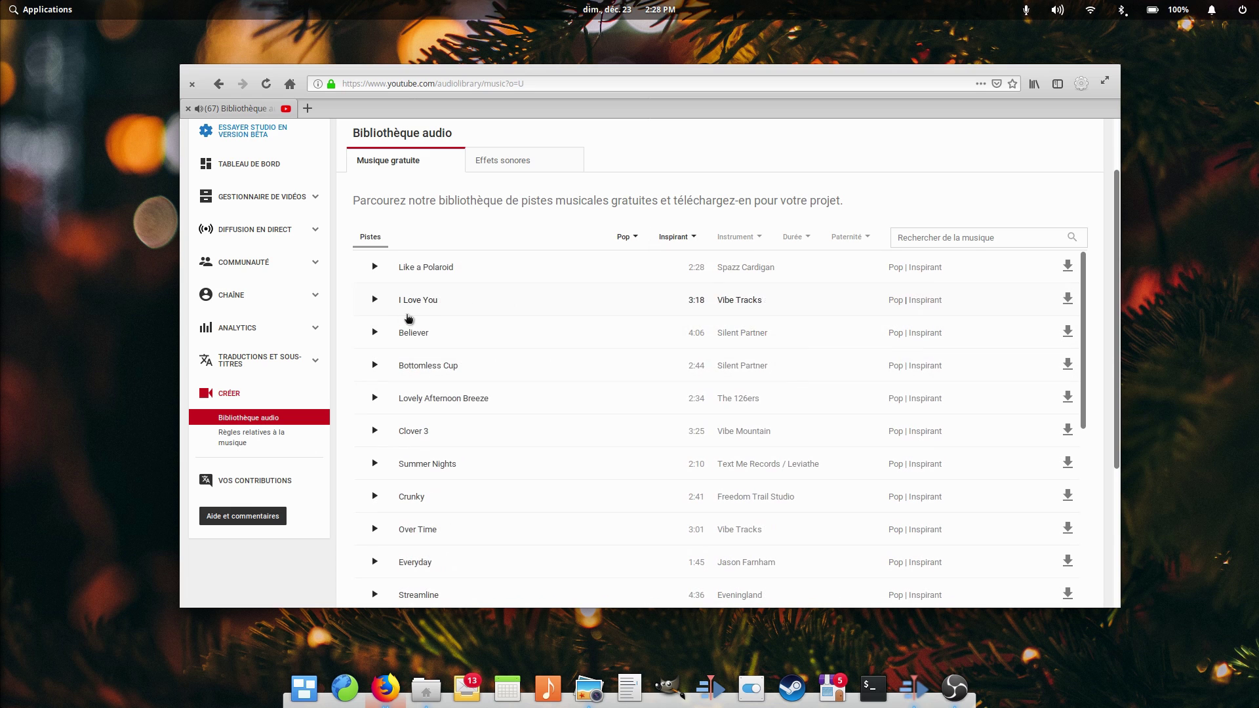
click(426, 269)
click(541, 318)
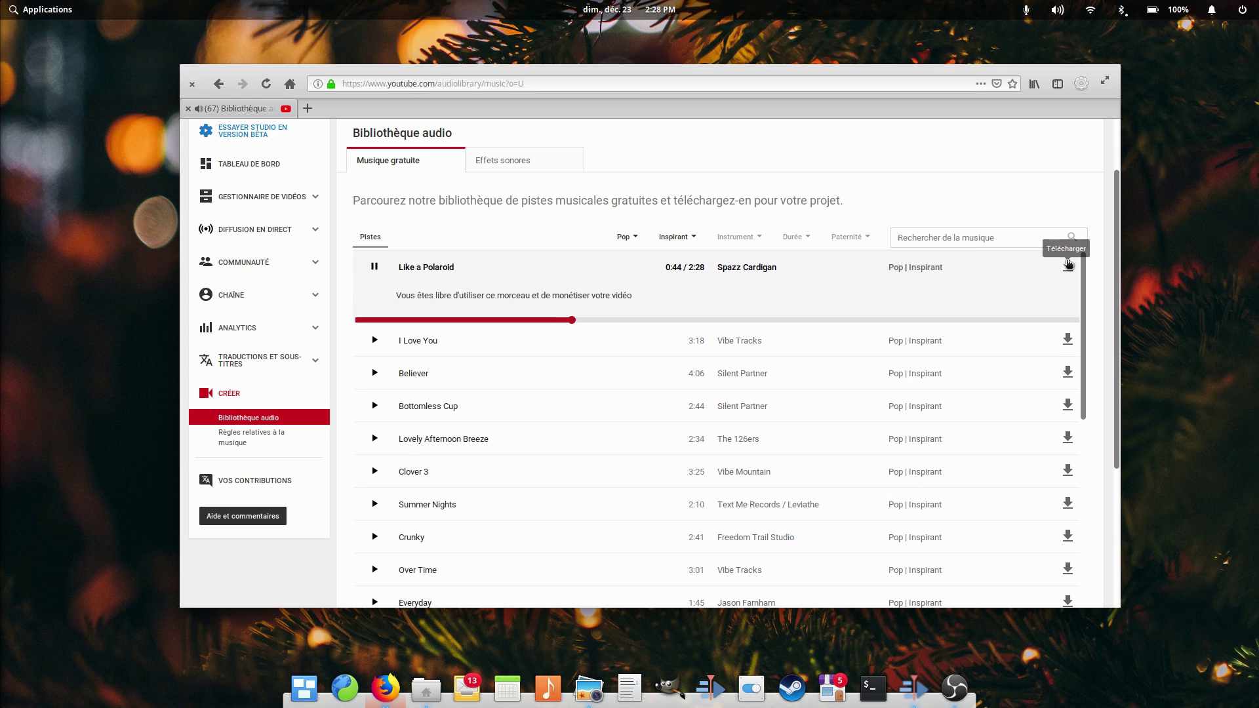
click(1067, 266)
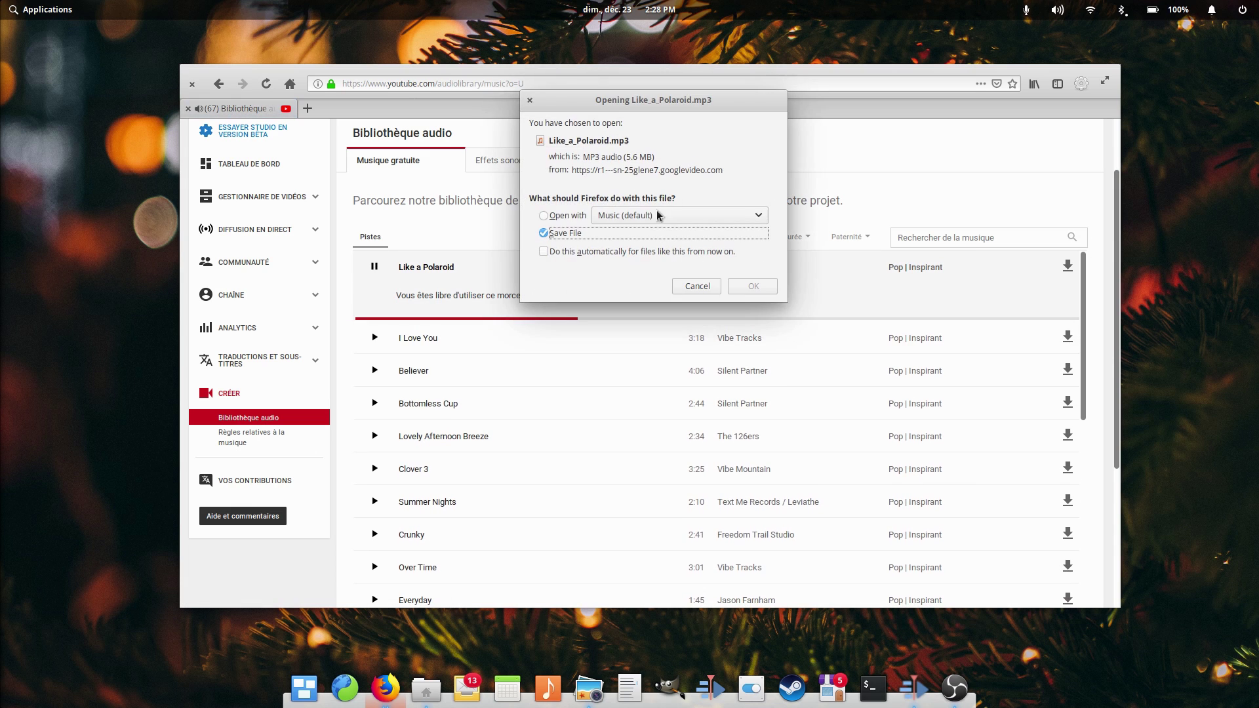
click(754, 284)
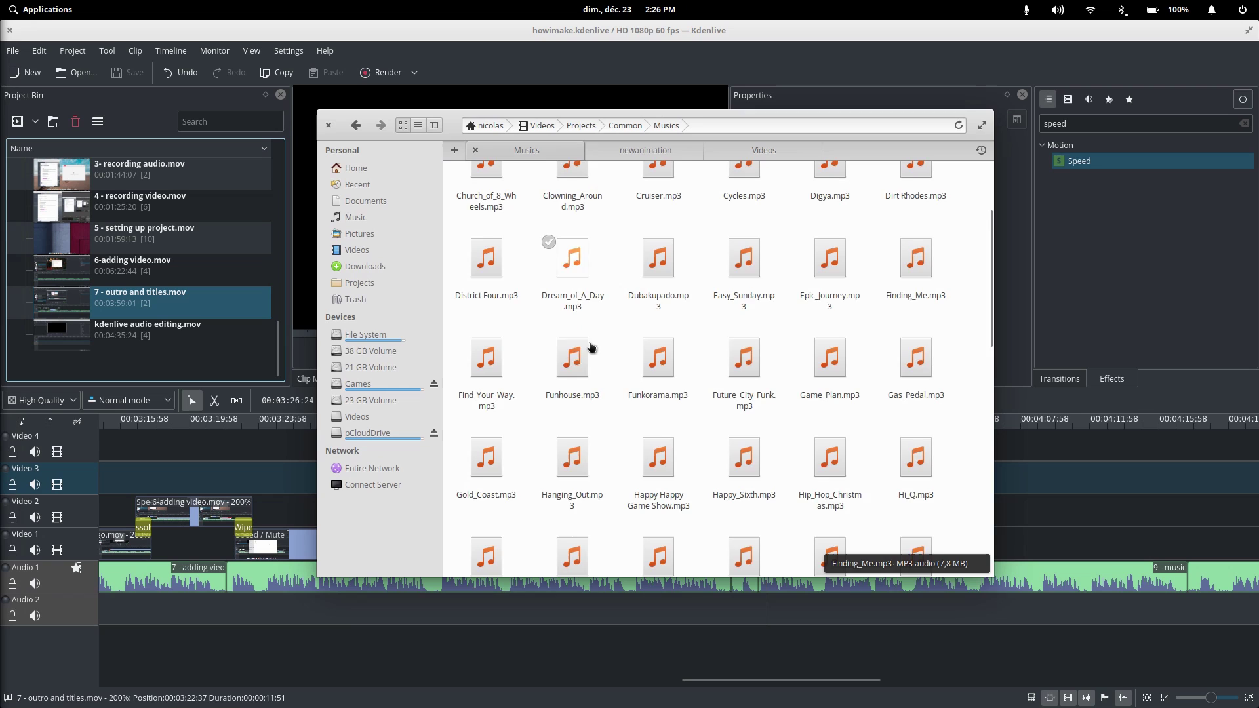
Step: Import Intentions.mp3 and place it at the start of Audio 2
scroll(614, 370, down, 5)
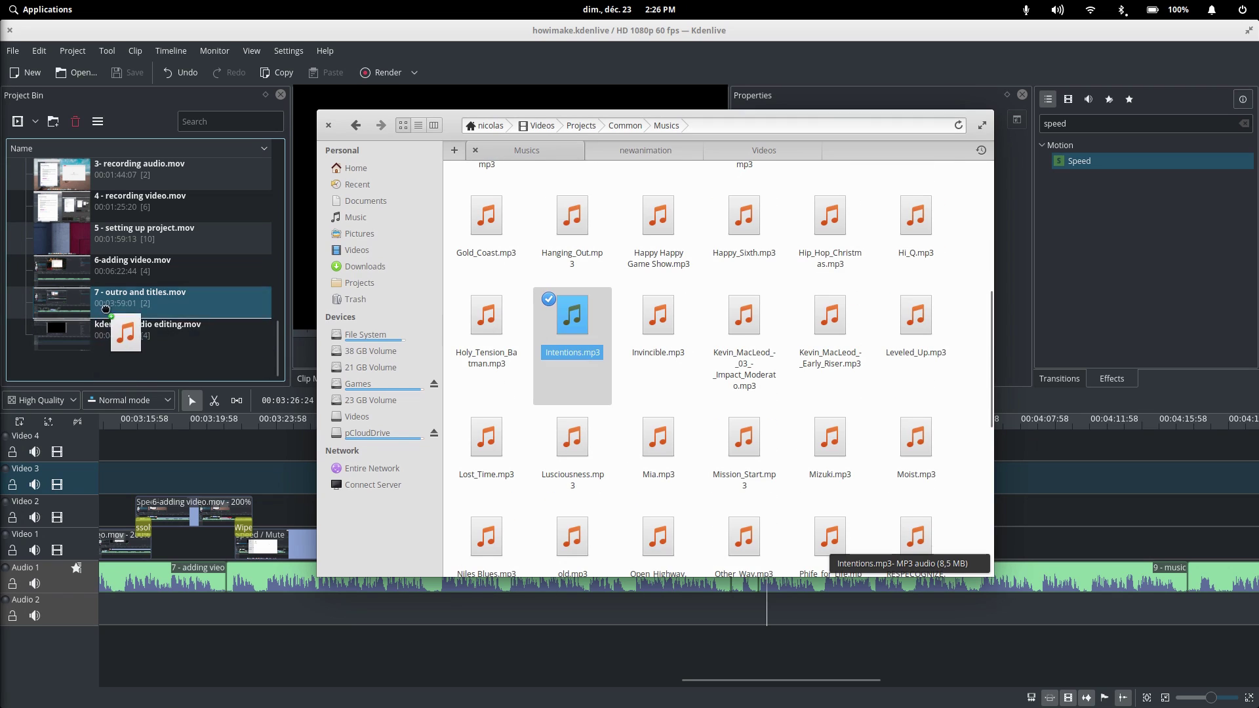
drag(129, 162, 131, 164)
scroll(121, 262, down, 5)
drag(73, 211, 276, 615)
drag(757, 681, 157, 682)
Step: Apply the Gain effect to the Audio 2 track
click(132, 614)
click(66, 607)
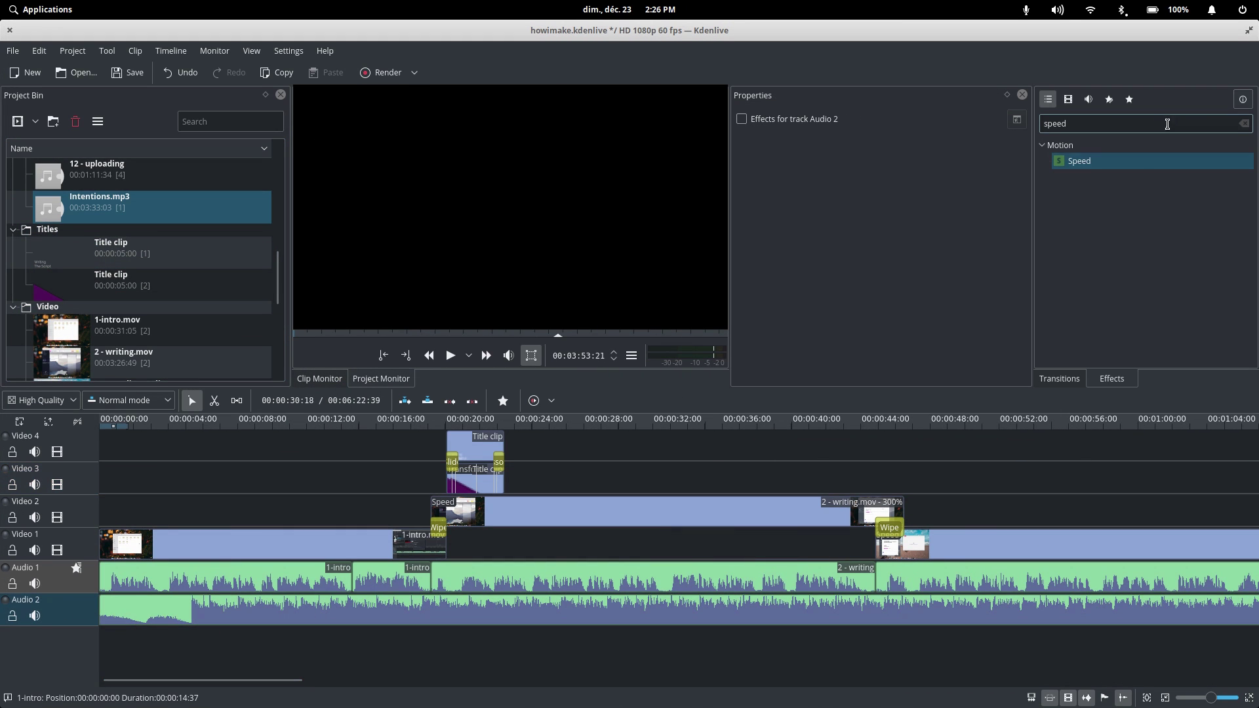
drag(1075, 192, 937, 163)
click(194, 423)
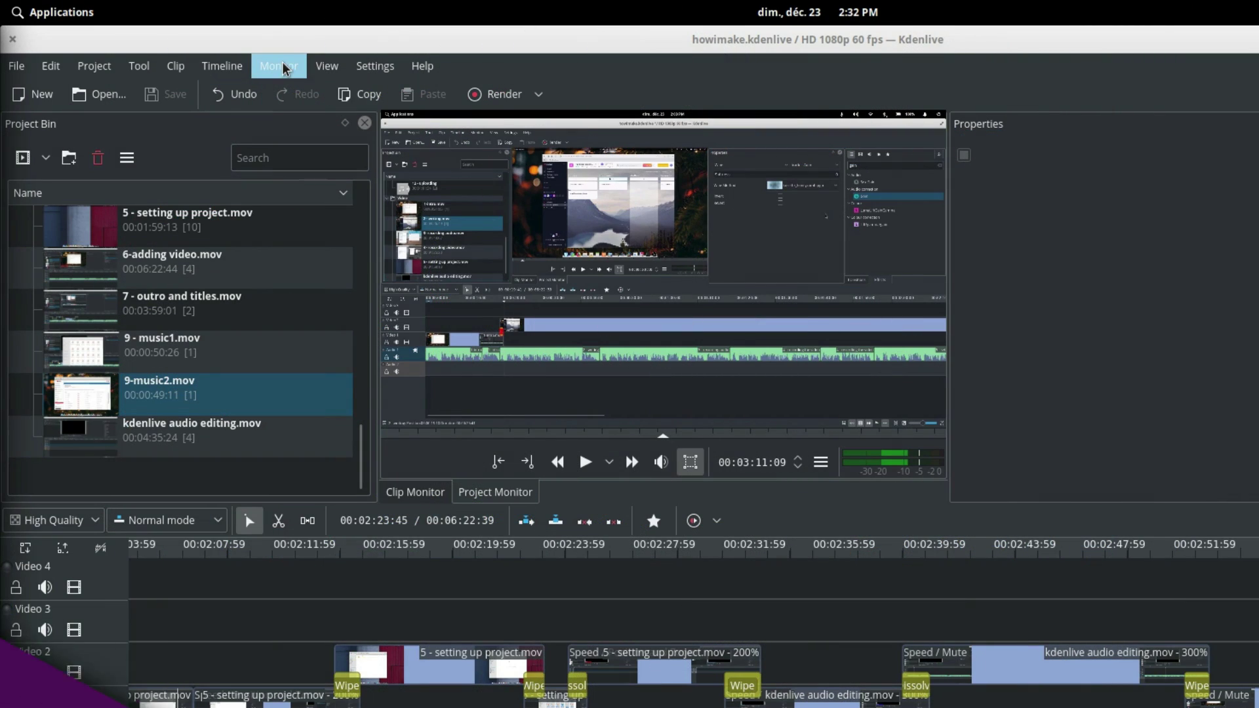
Step: Switch the project monitor to full screen from the Monitor menu
click(279, 66)
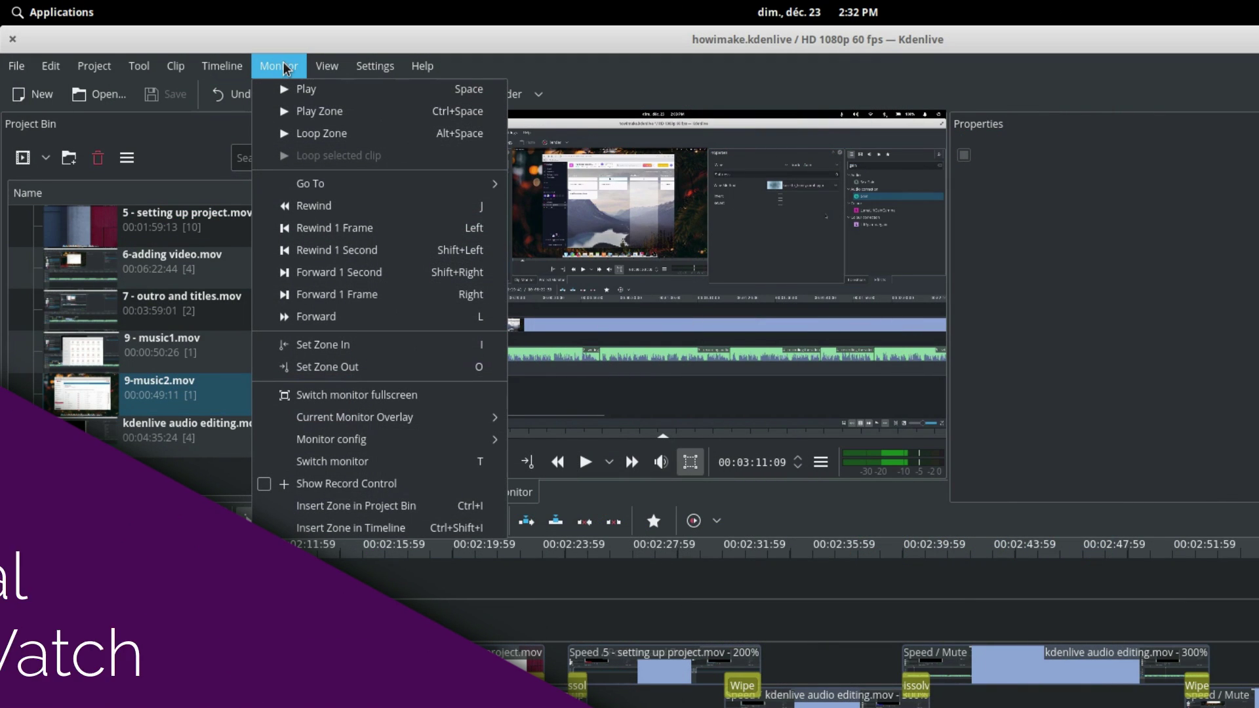
click(389, 394)
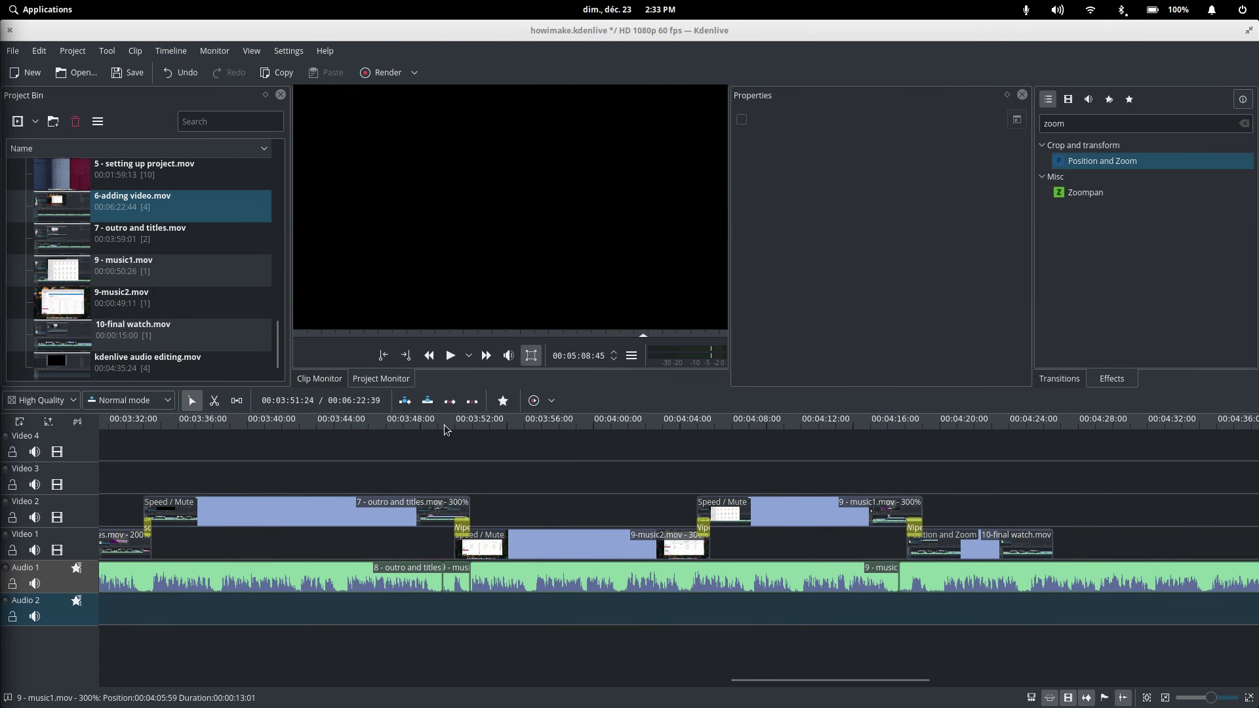
Step: Set the Wipe next to 9-music2 to kosette_vertigotunnel.pgm and preview it
click(445, 425)
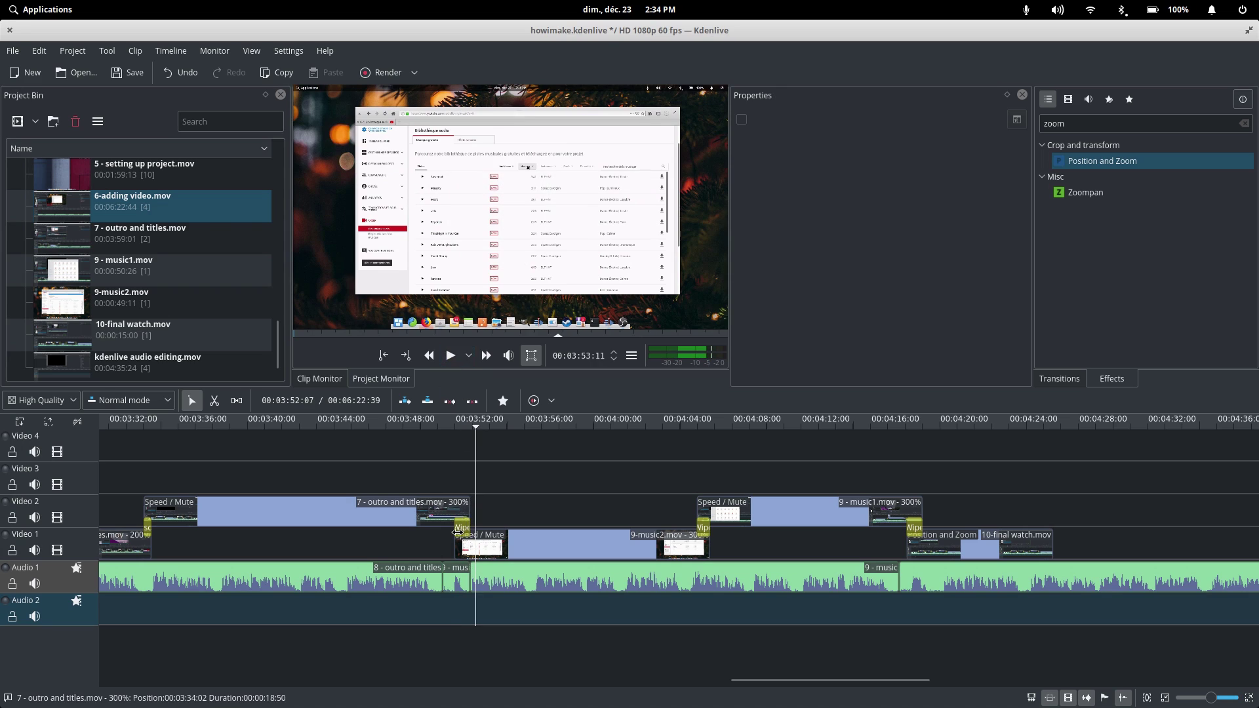
scroll(476, 531, up, 2)
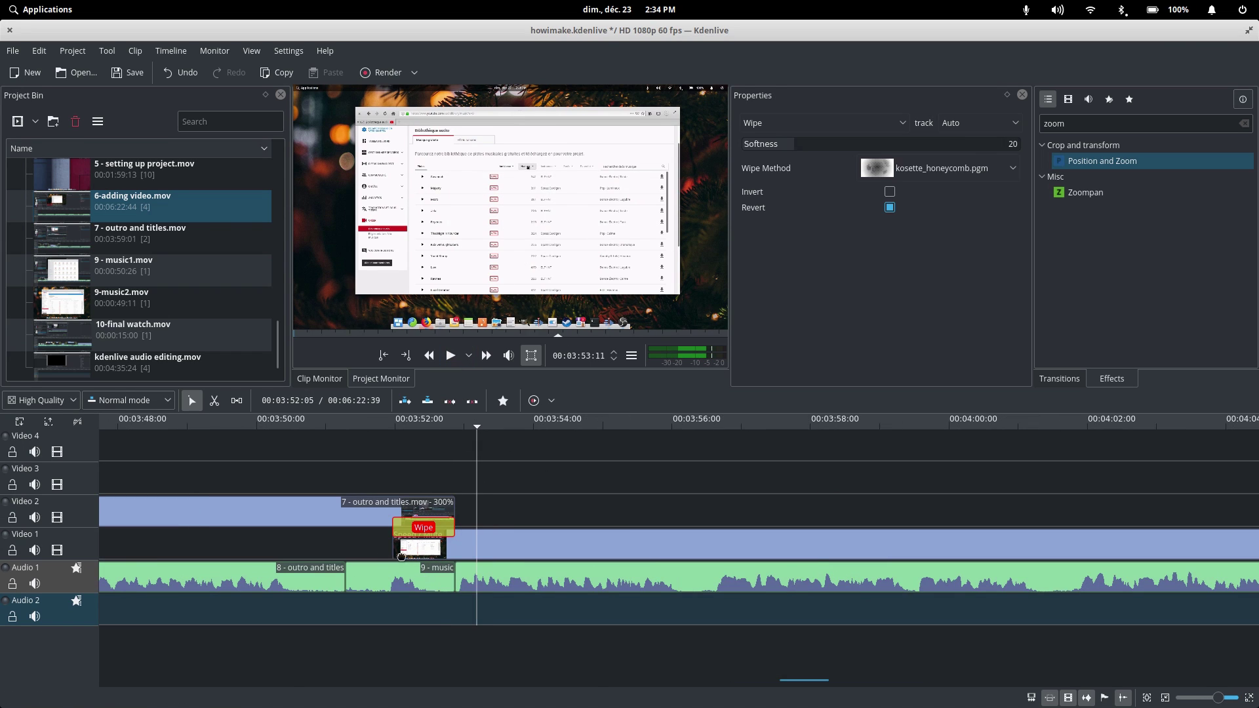
drag(401, 556, 430, 542)
click(430, 528)
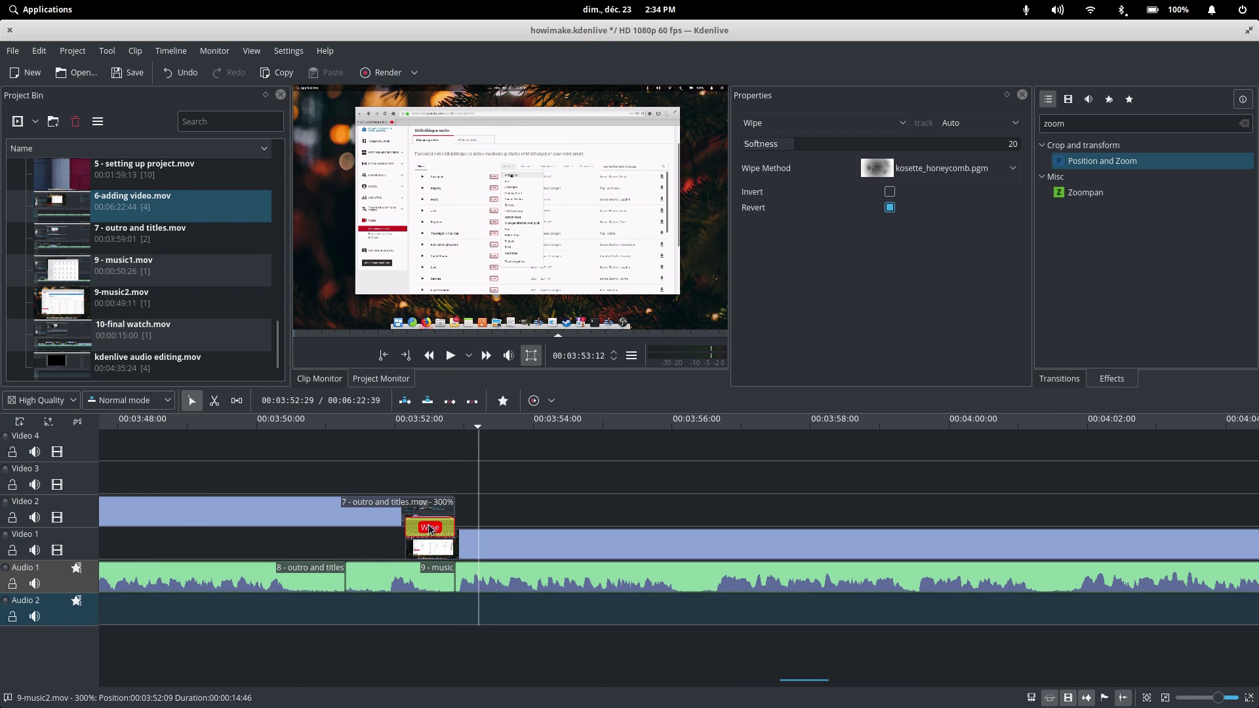
click(913, 169)
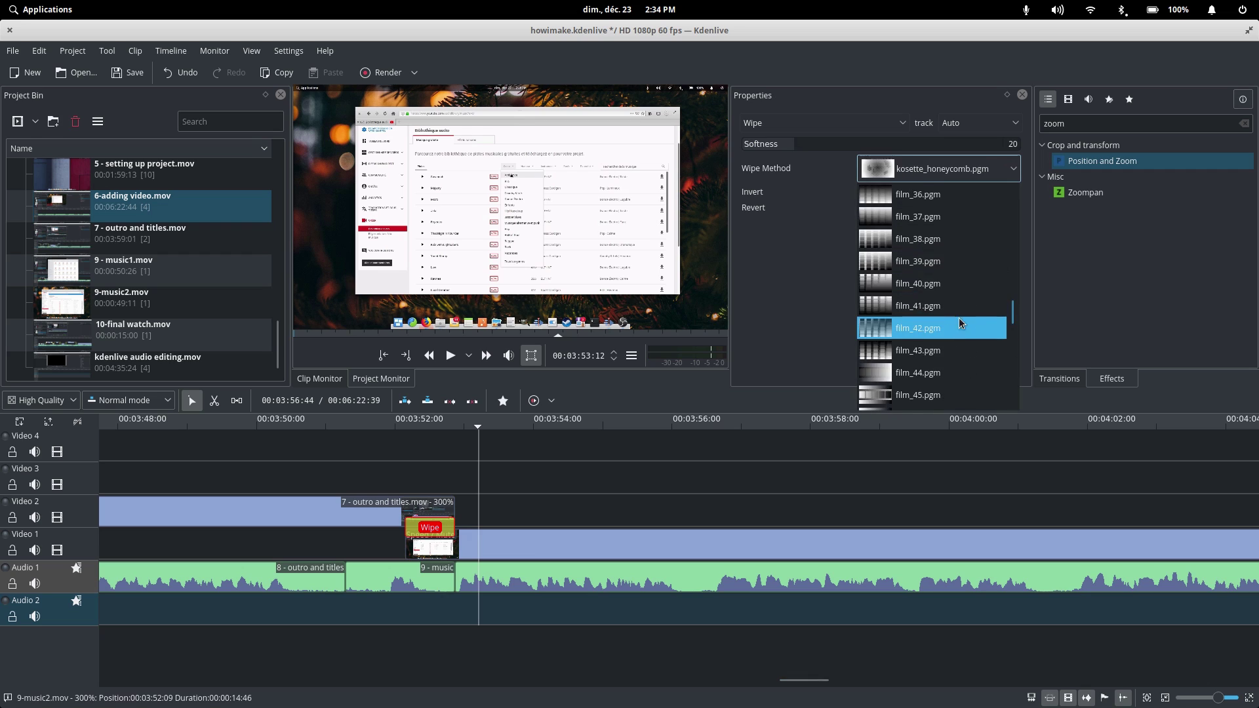
scroll(959, 323, down, 5)
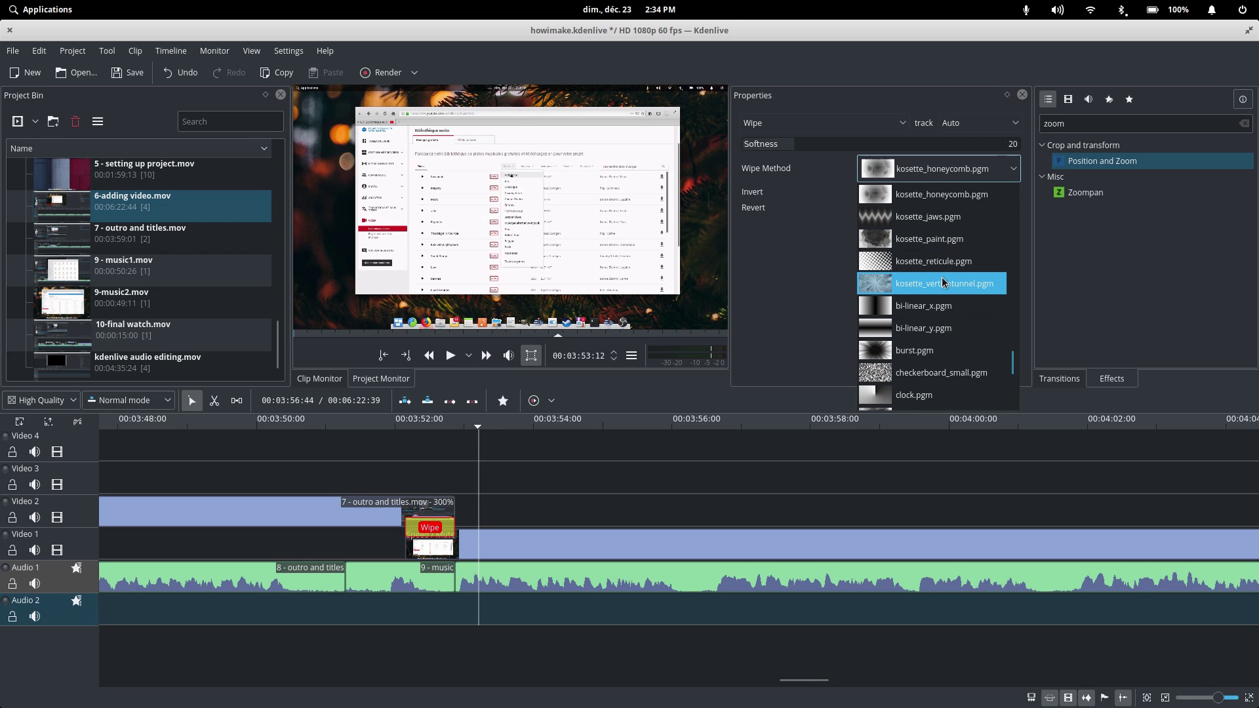
click(943, 283)
click(430, 355)
click(451, 355)
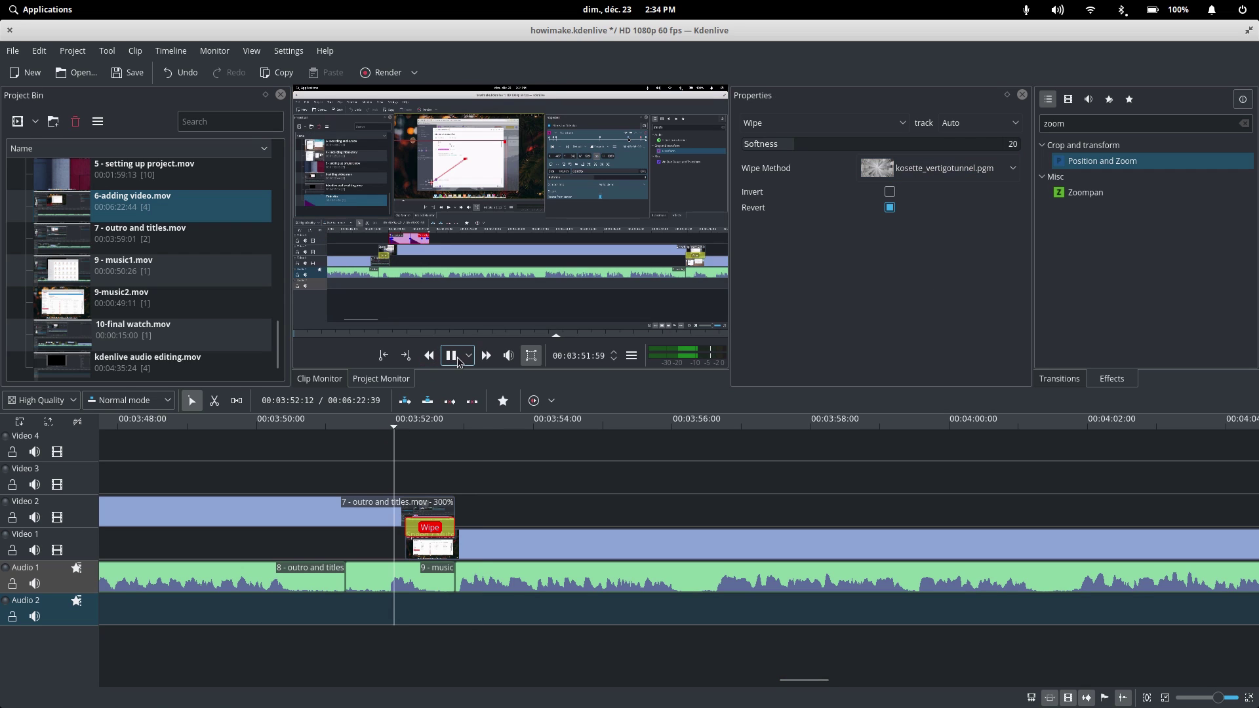
click(450, 355)
Step: Change the wipe pattern to spiral.pgm and preview the result
scroll(635, 524, down, 3)
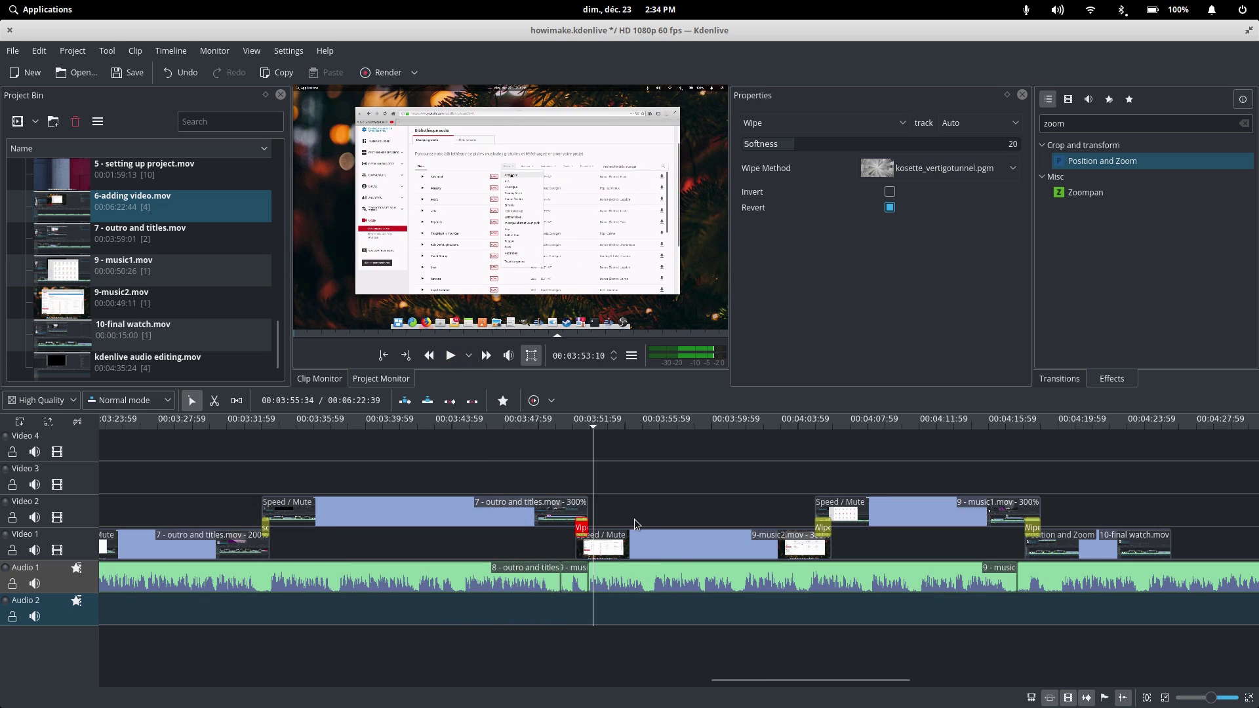
click(911, 171)
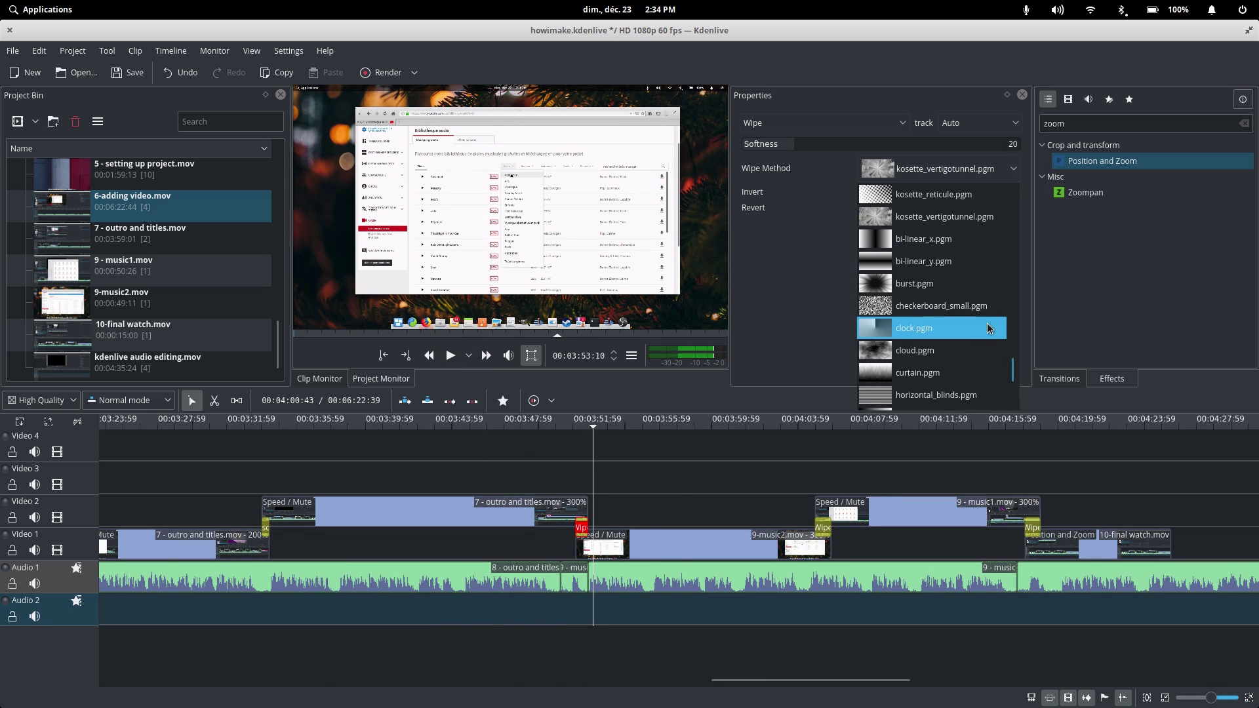
scroll(948, 320, down, 3)
click(917, 306)
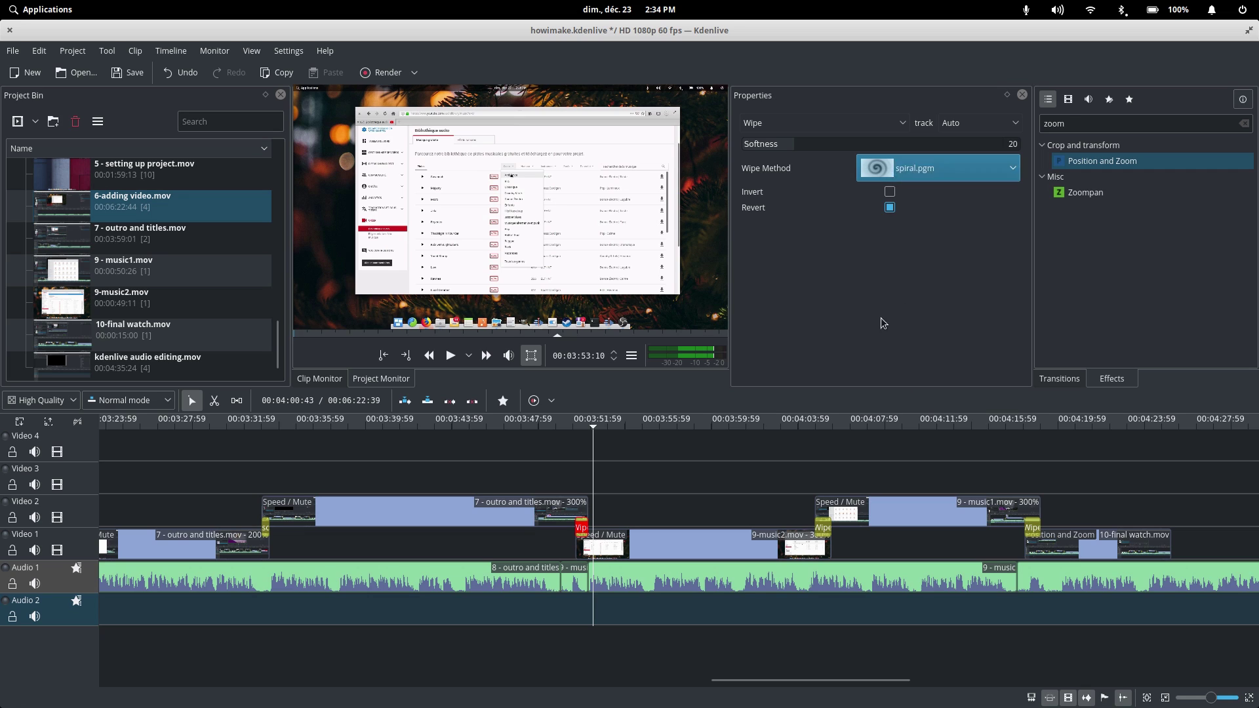
click(428, 356)
click(450, 355)
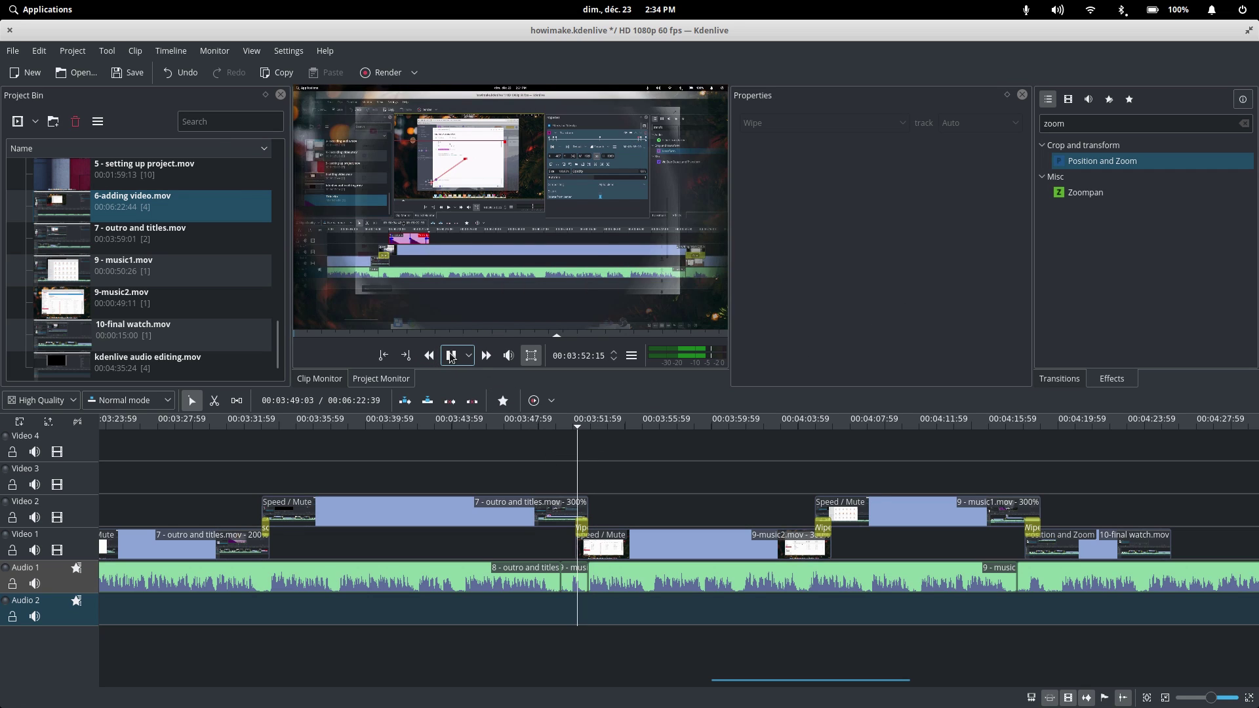
click(450, 356)
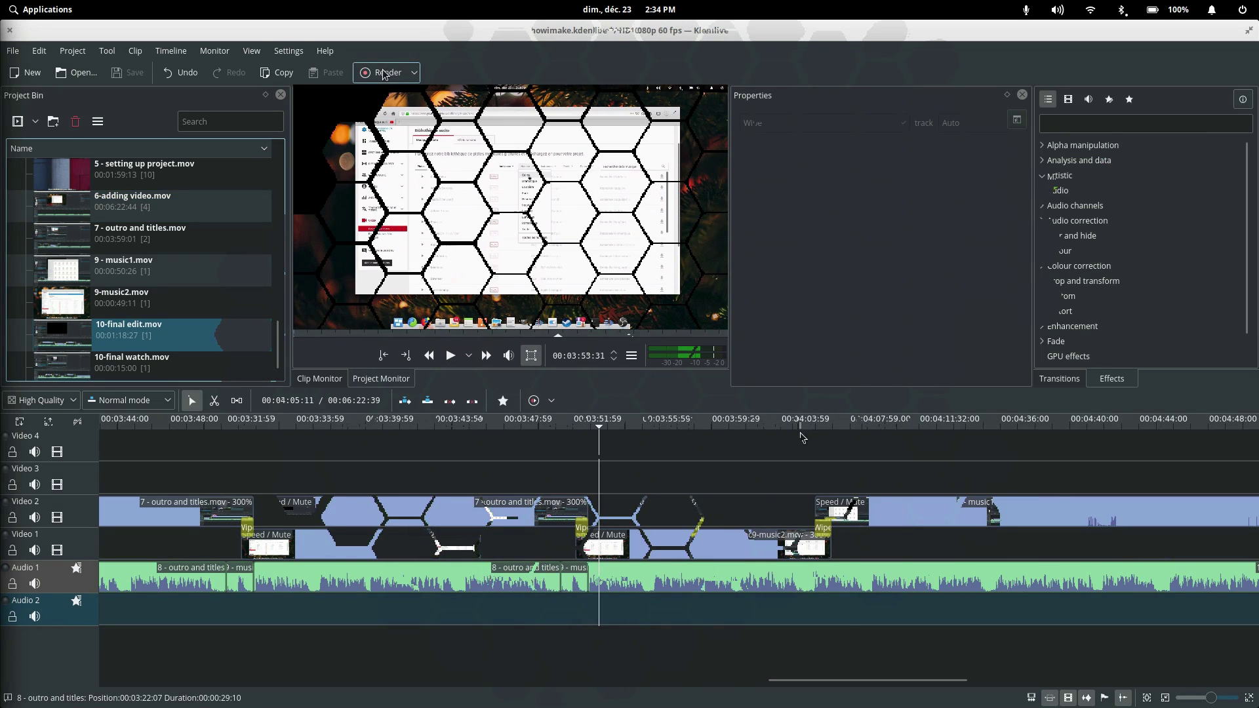
Step: Render the project to makingvideos.mp4 using MP4 (H264/AAC) format
click(382, 73)
drag(652, 154, 567, 131)
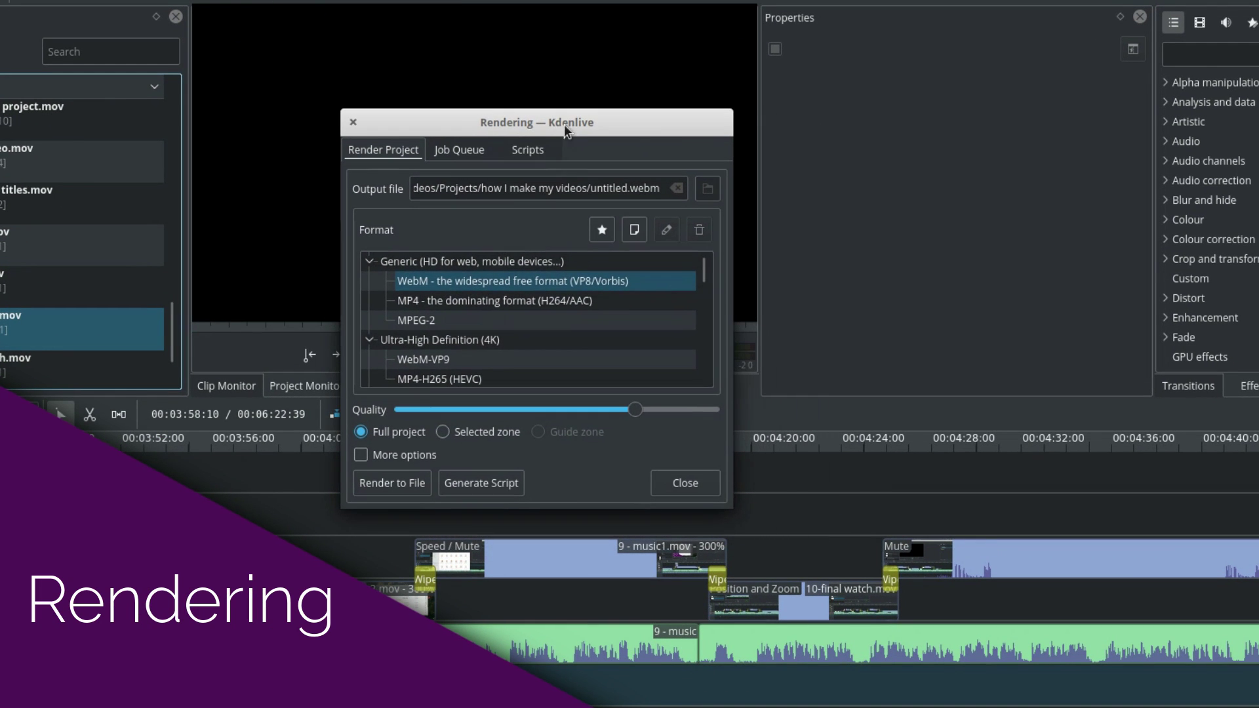
click(367, 457)
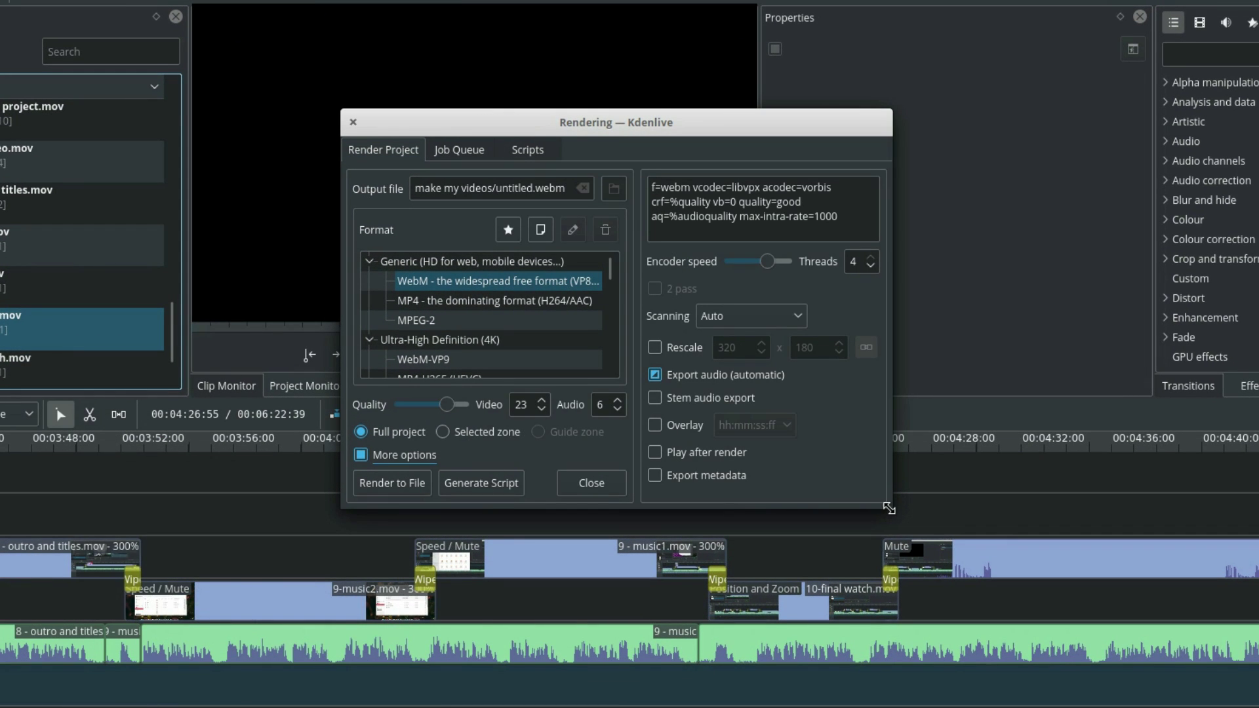
drag(892, 506, 1042, 624)
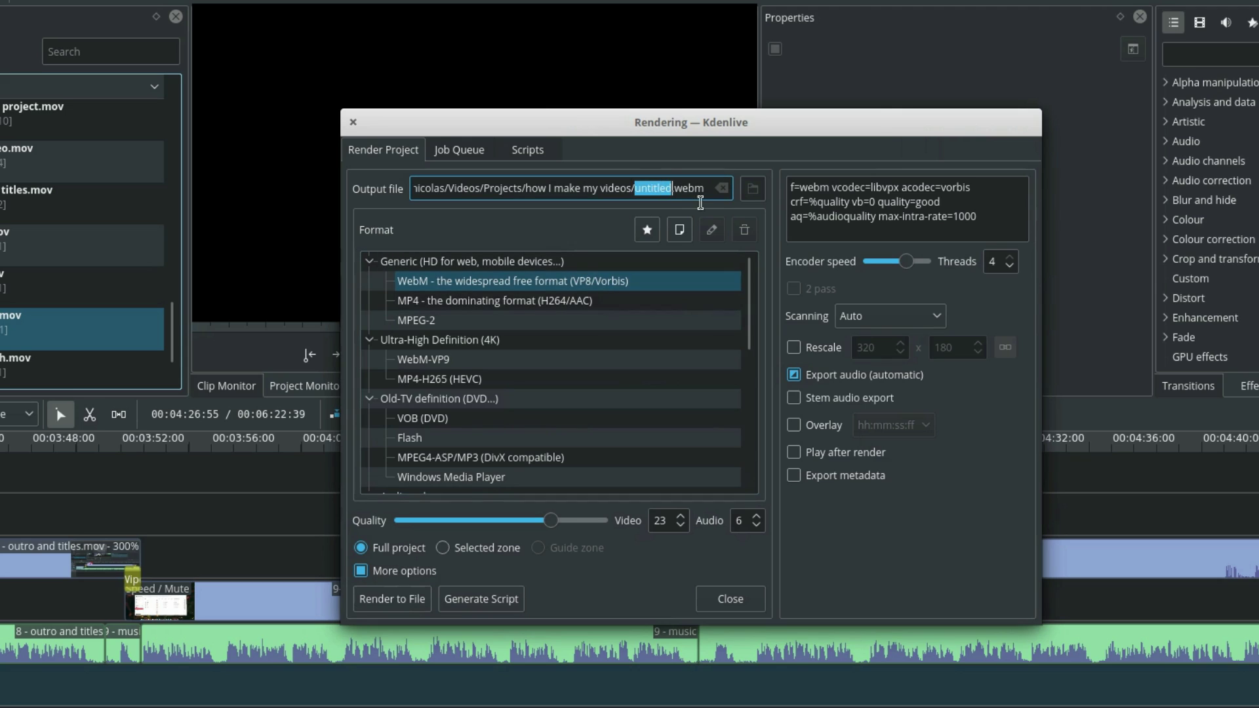
text(makingvideos)
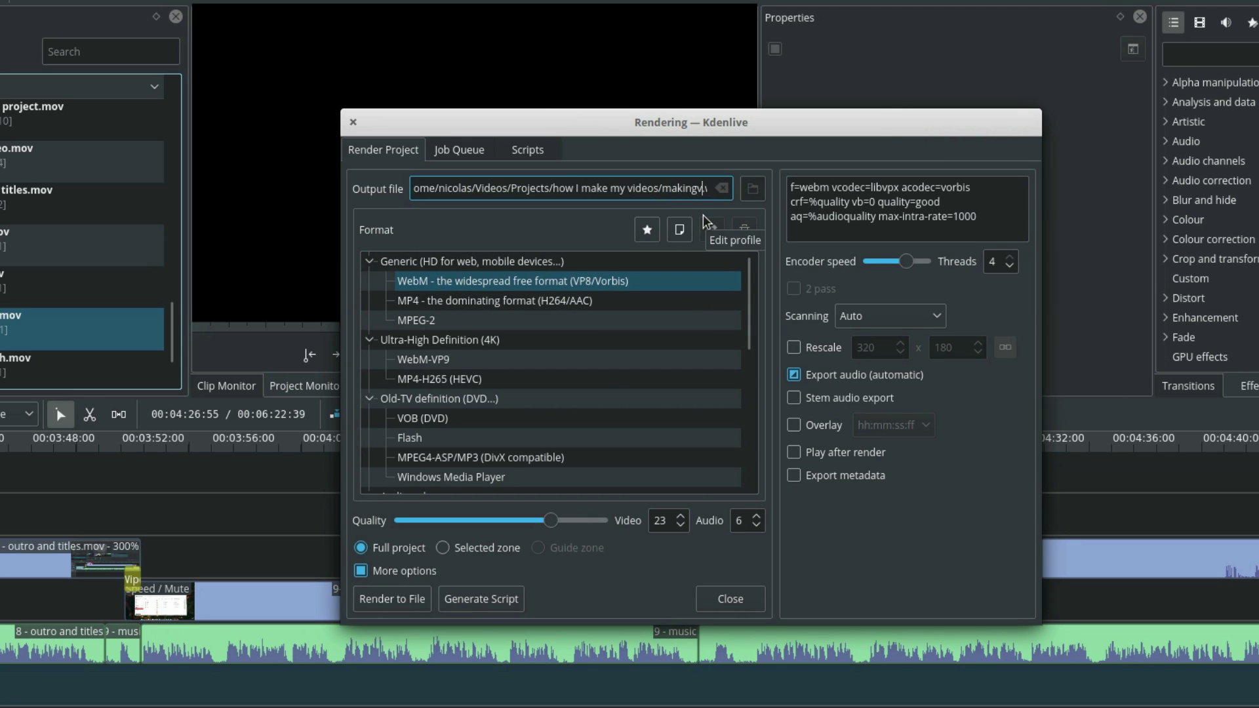
click(546, 301)
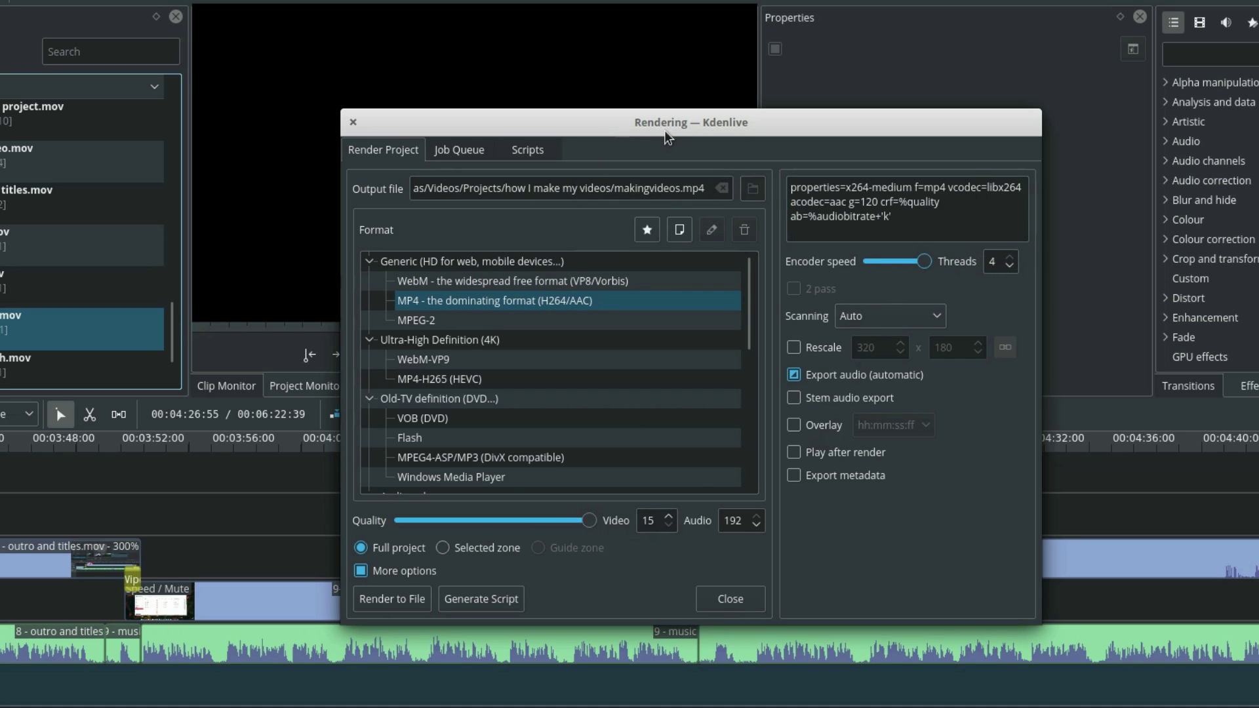
drag(666, 138, 589, 96)
click(314, 563)
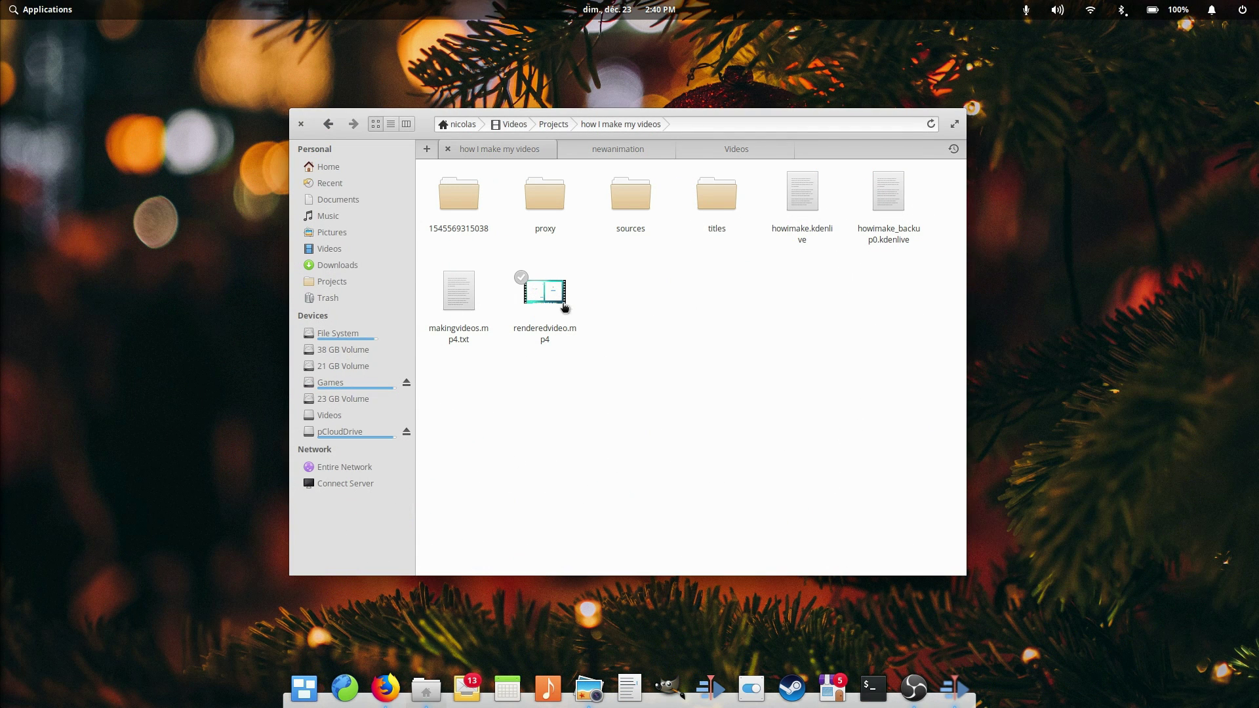
Step: Play renderedvideo.mp4 in the Videos player and enlarge and reposition its window
click(544, 291)
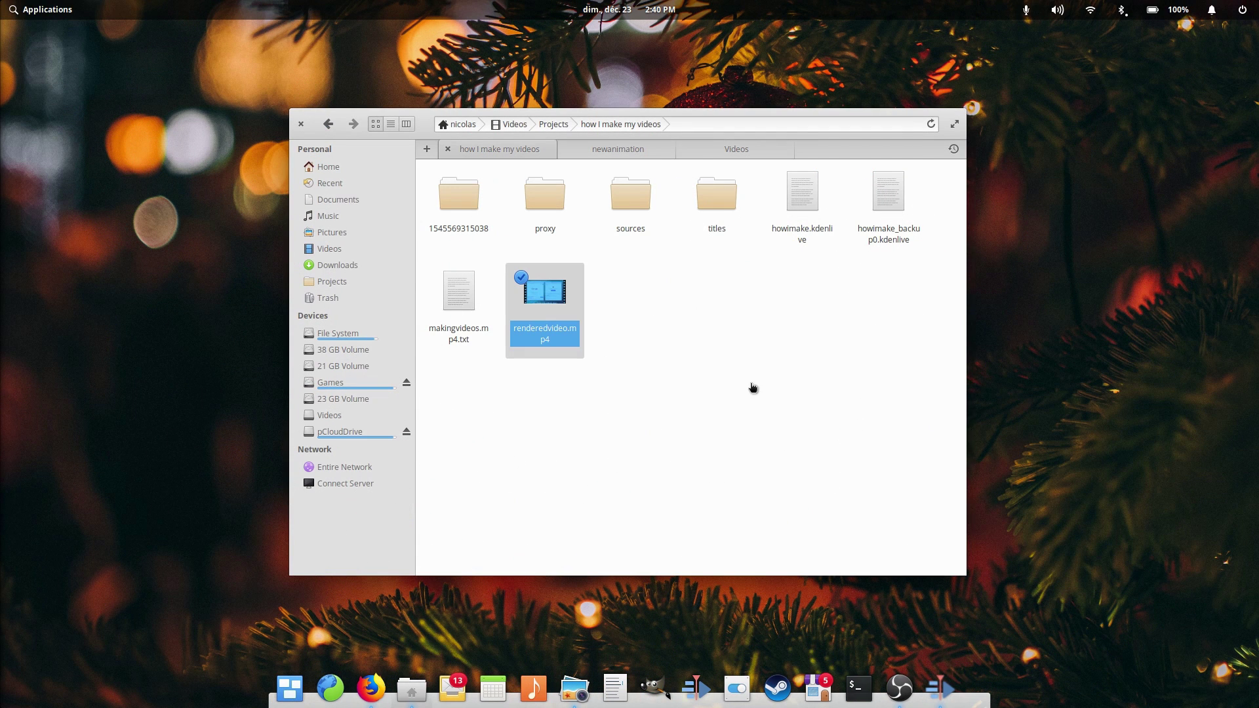
key(Return)
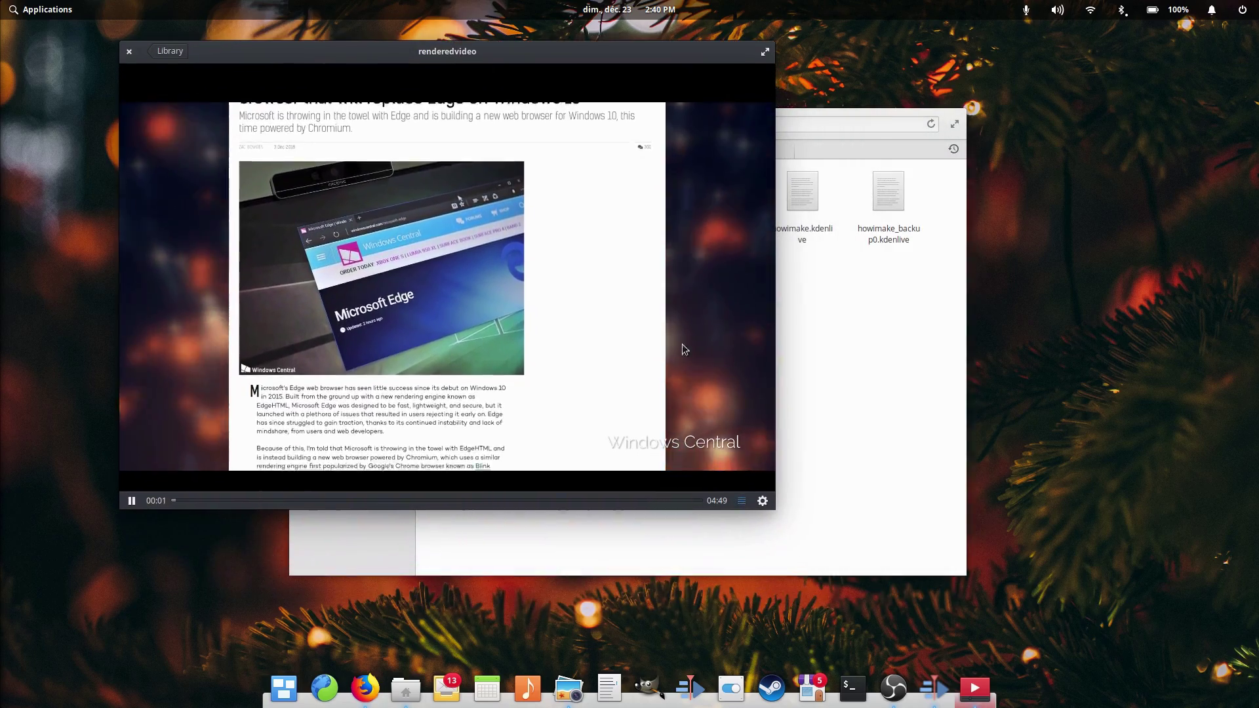
drag(773, 508, 1157, 654)
drag(720, 53, 682, 41)
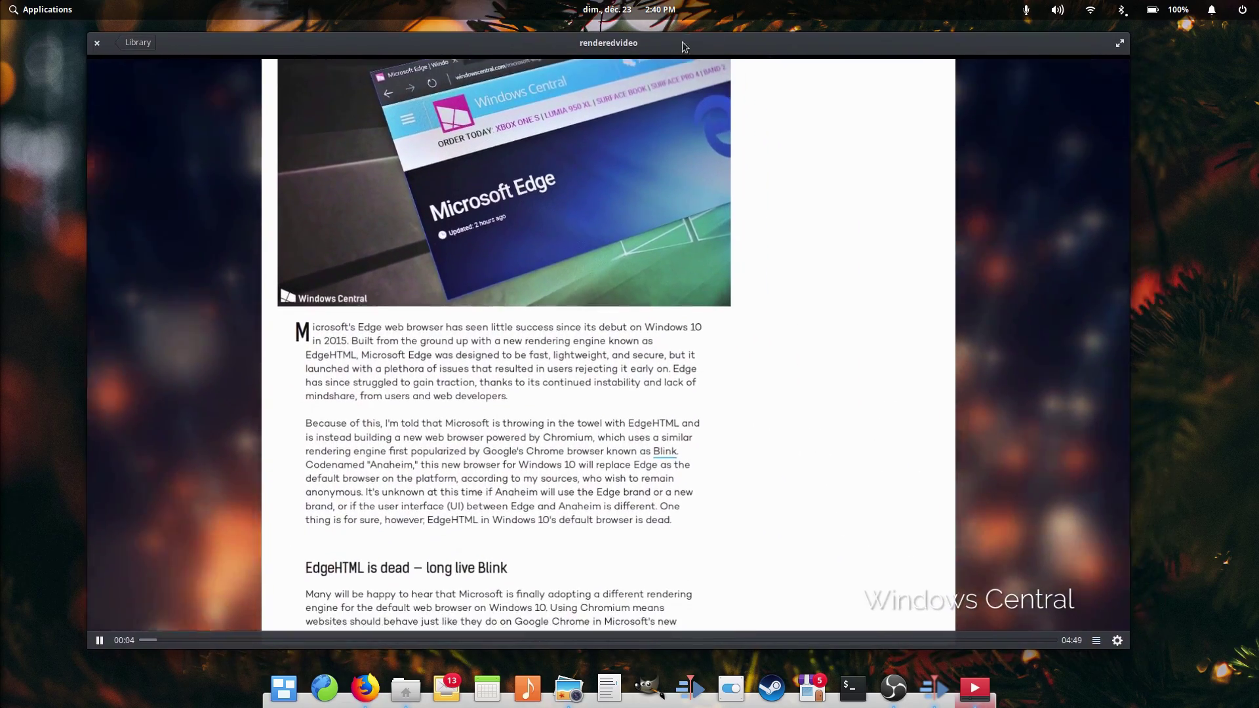